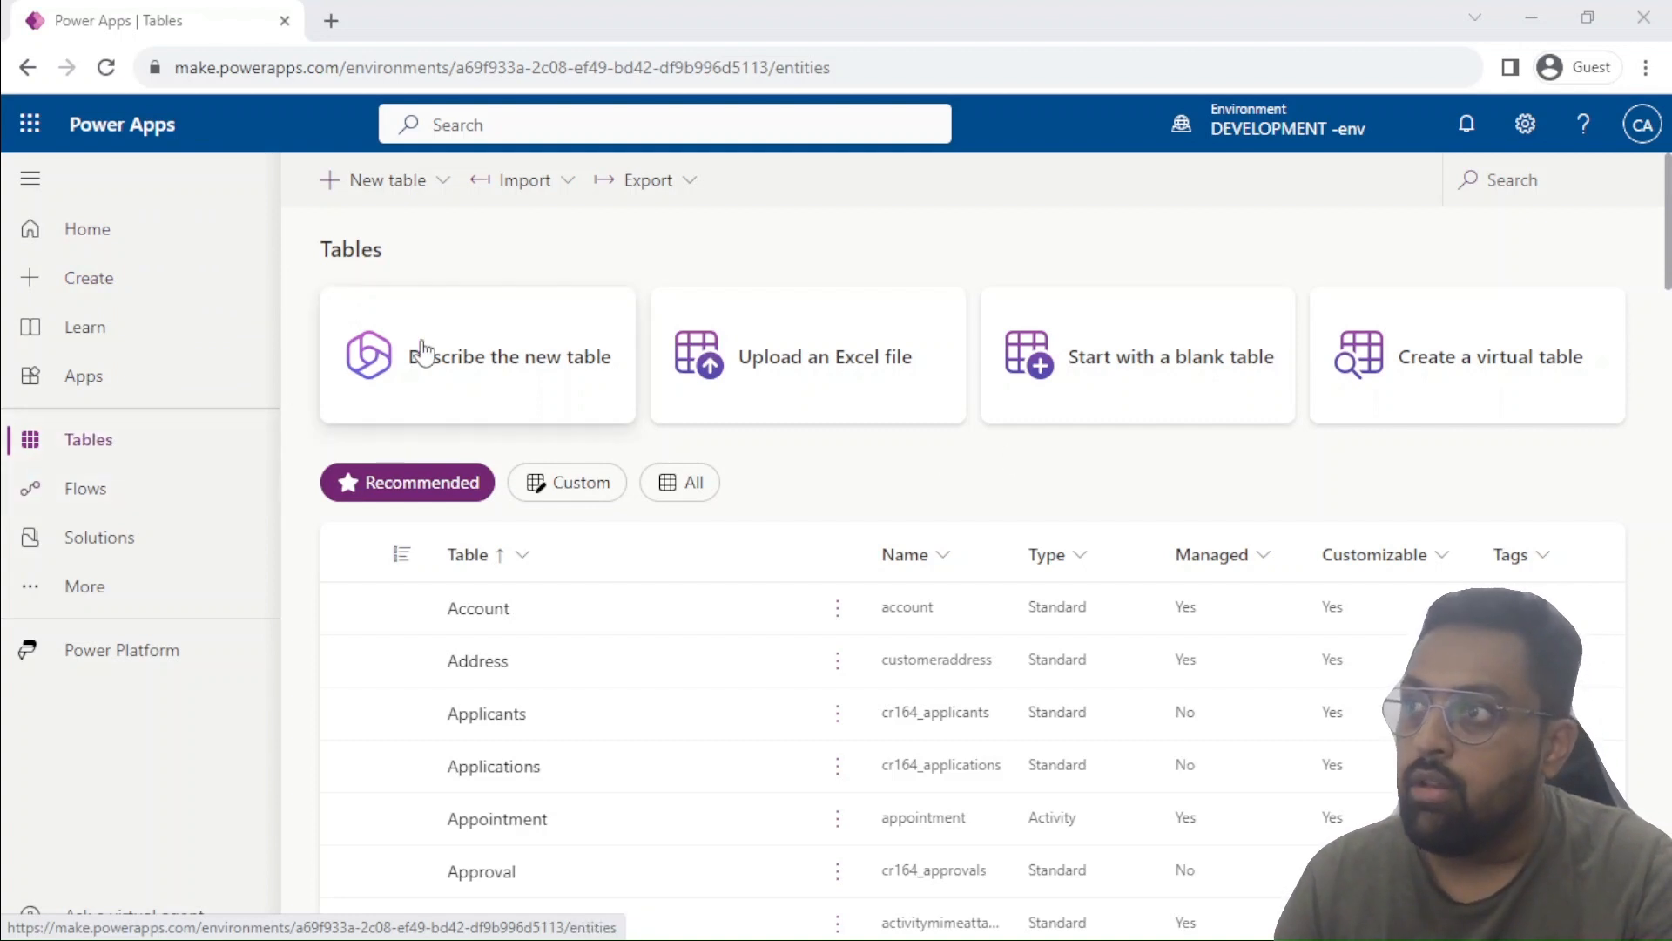
Have Copilot generate a new table from the description "Vendor Data".
{"action": "left_click", "coordinate": [507, 381]}
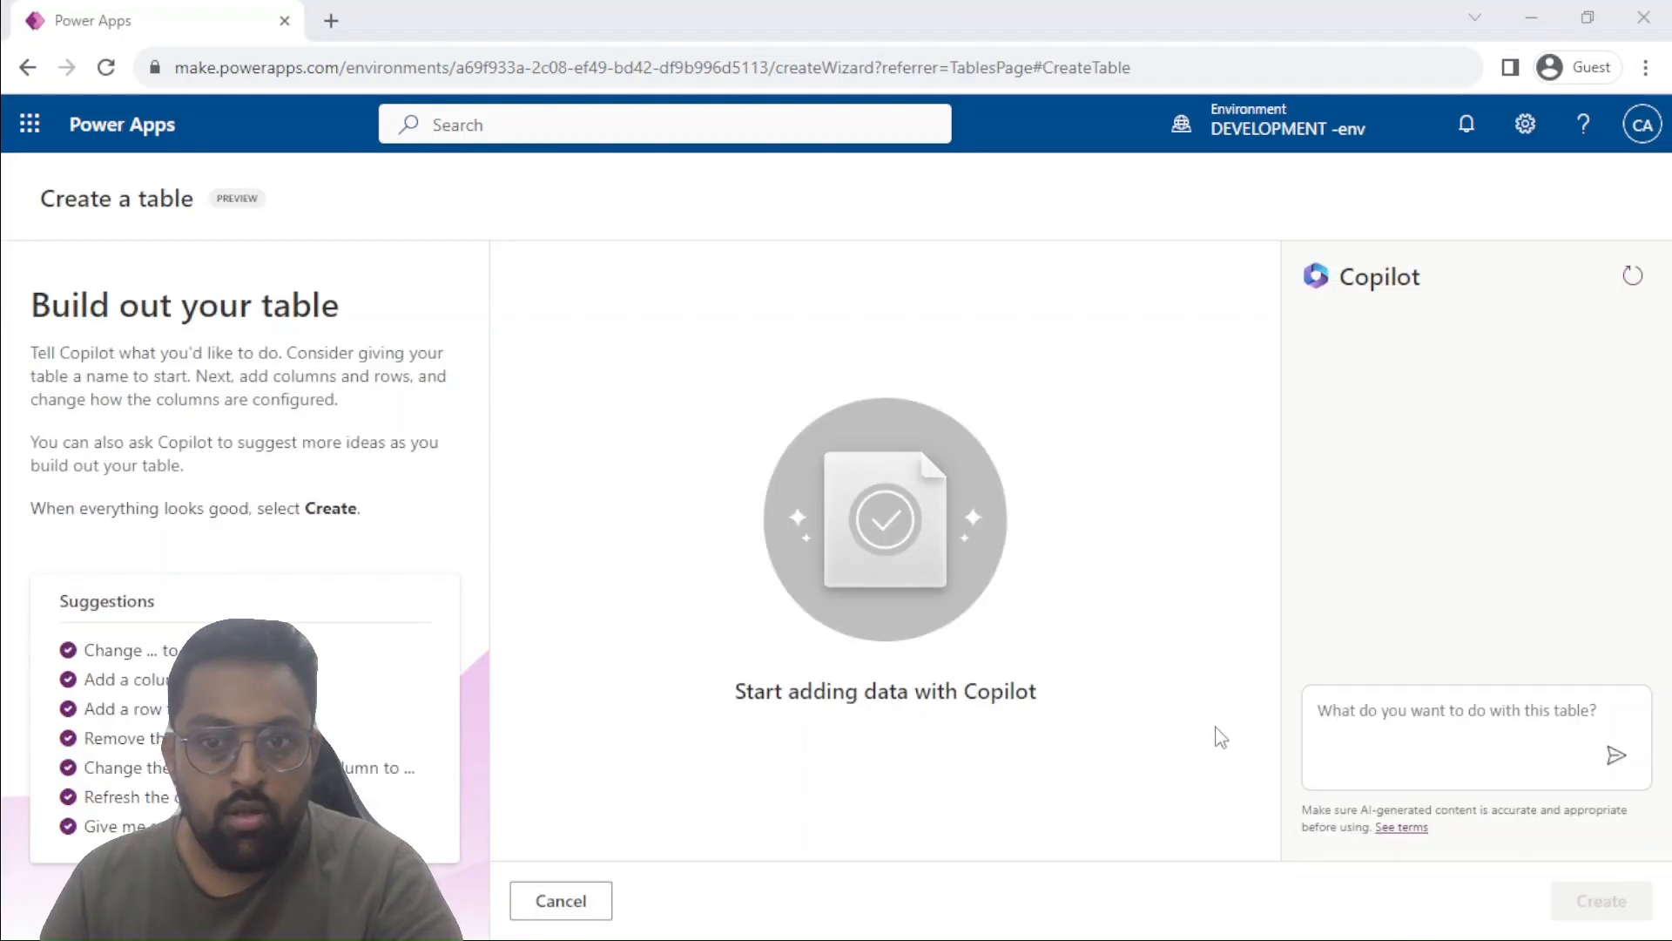
{"action": "left_click", "coordinate": [1382, 708]}
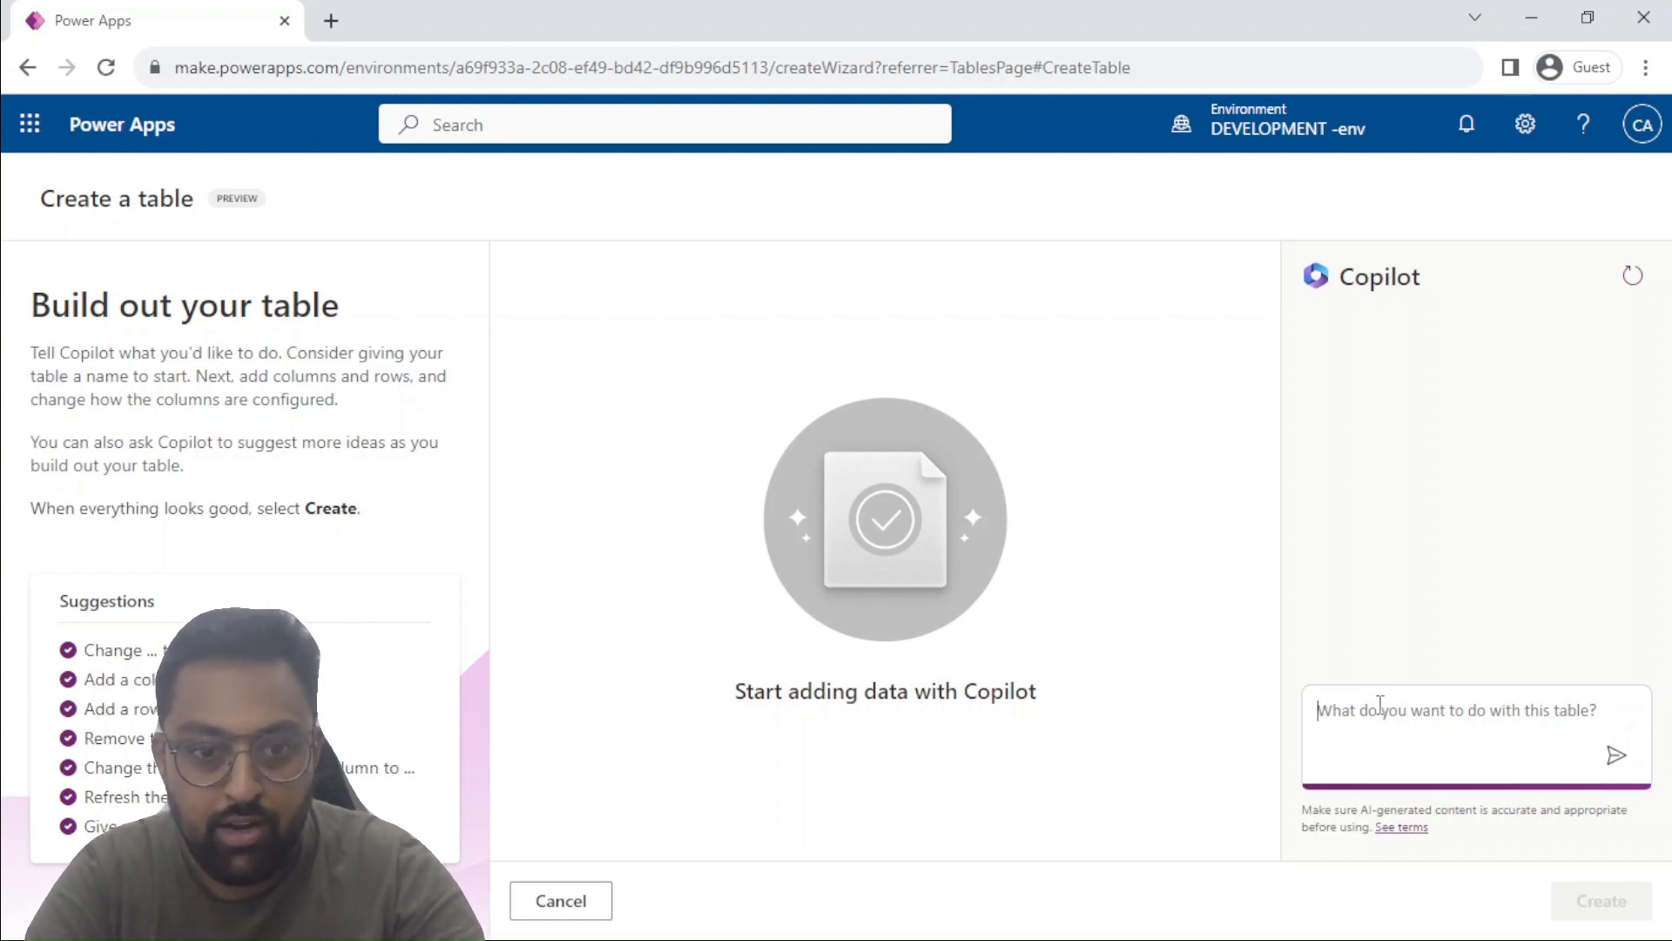
{"action": "type", "text": "Vendor Data"}
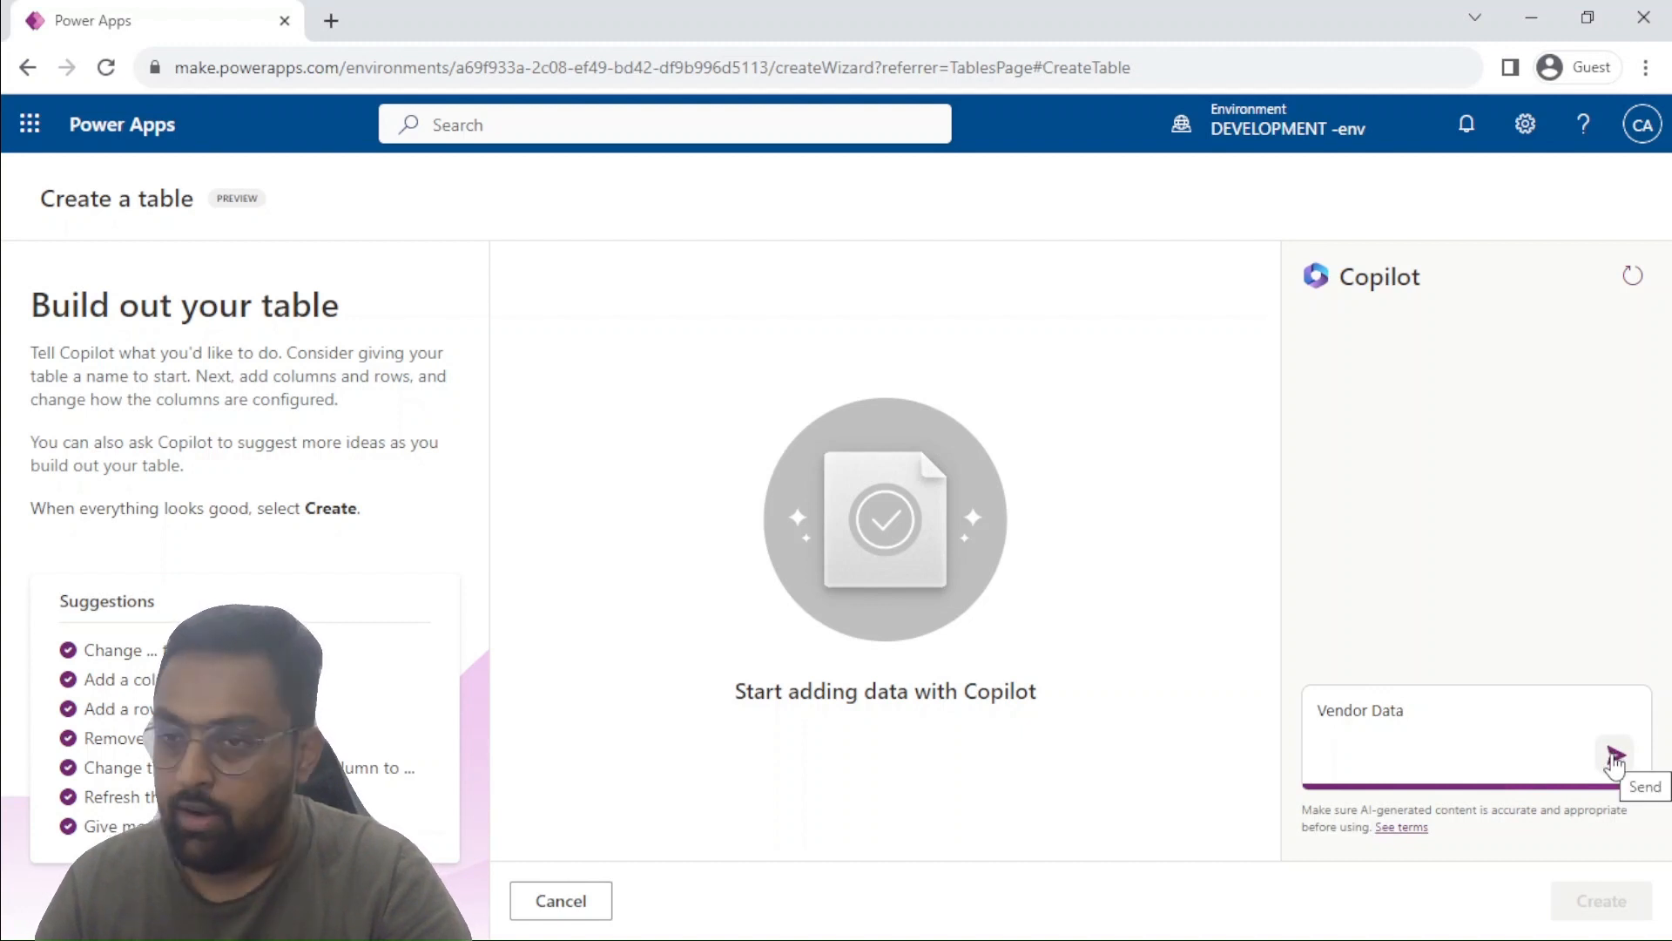
{"action": "left_click", "coordinate": [1614, 756]}
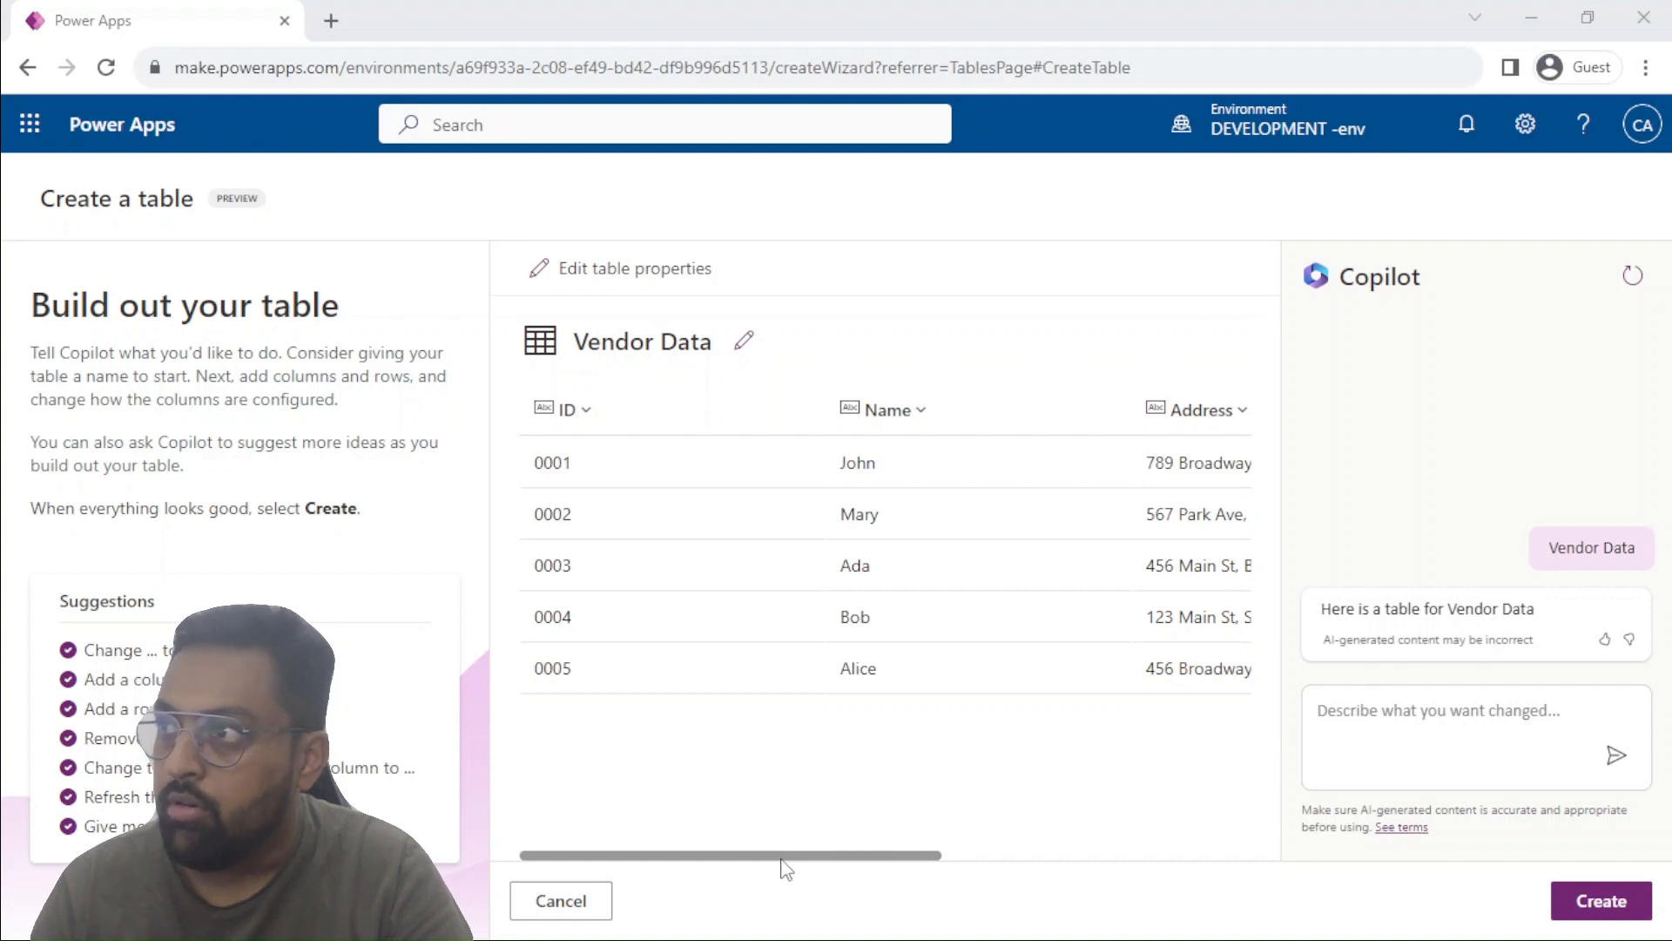
Check all columns of the generated Vendor Data table and create it.
{"action": "left_click_drag", "start_coordinate": [782, 859], "coordinate": [1148, 857]}
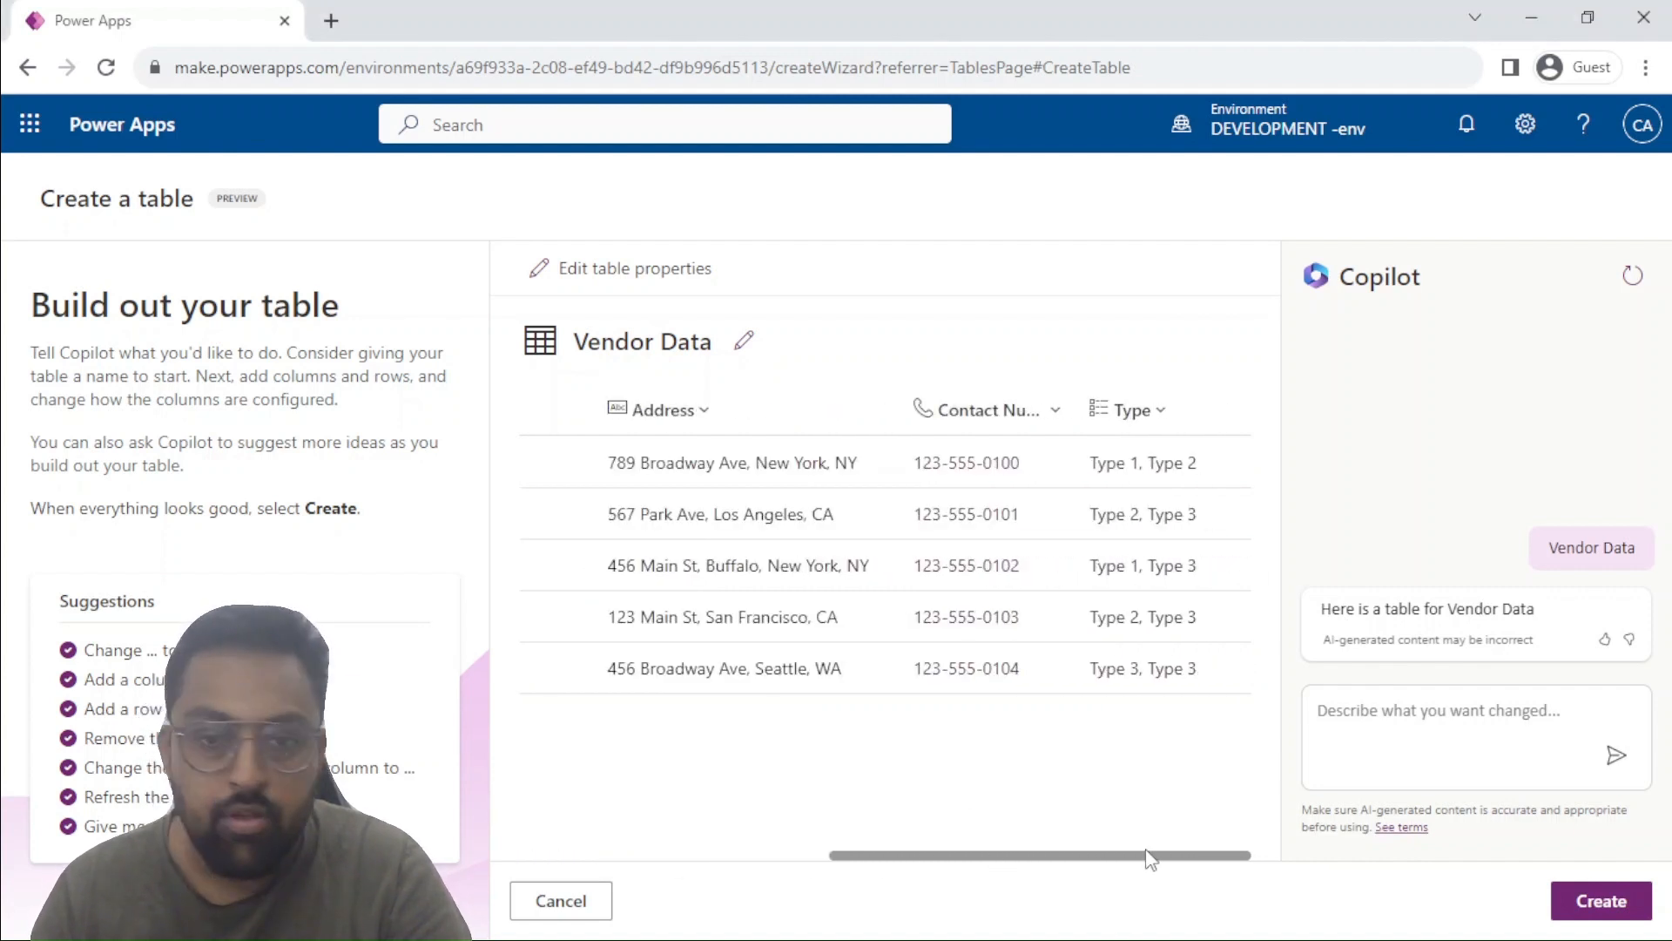
{"action": "left_click_drag", "start_coordinate": [1150, 857], "coordinate": [522, 816]}
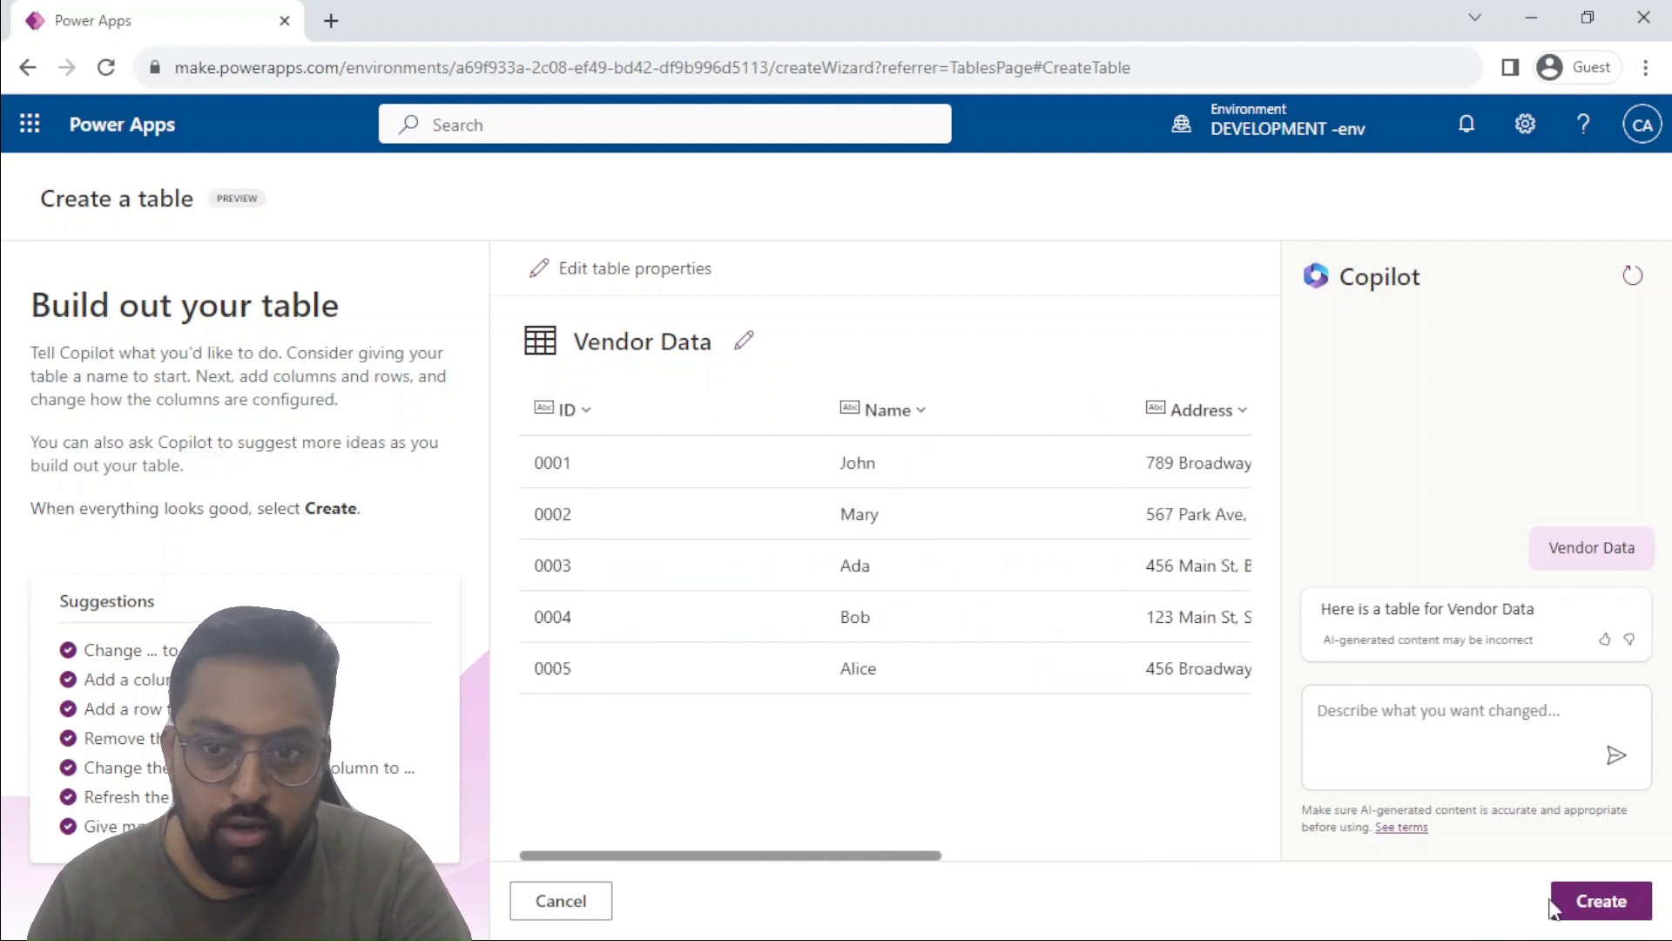
{"action": "left_click", "coordinate": [1616, 922]}
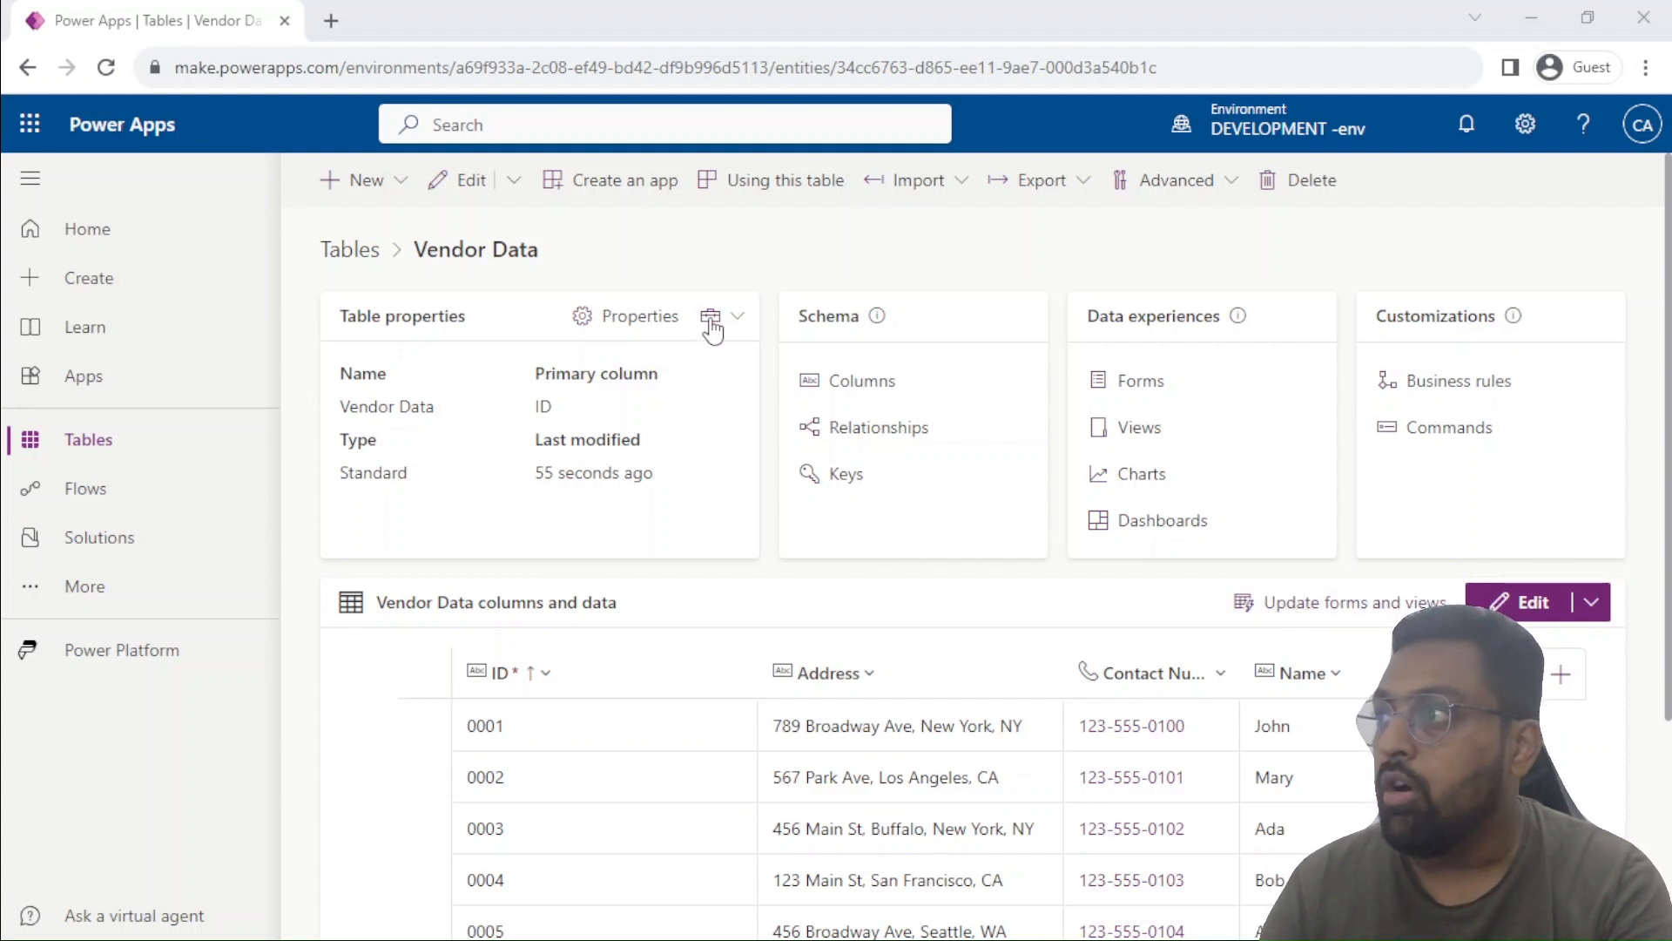
Open the column list of the Vendor Data table and examine its columns and data types.
{"action": "left_click", "coordinate": [856, 385]}
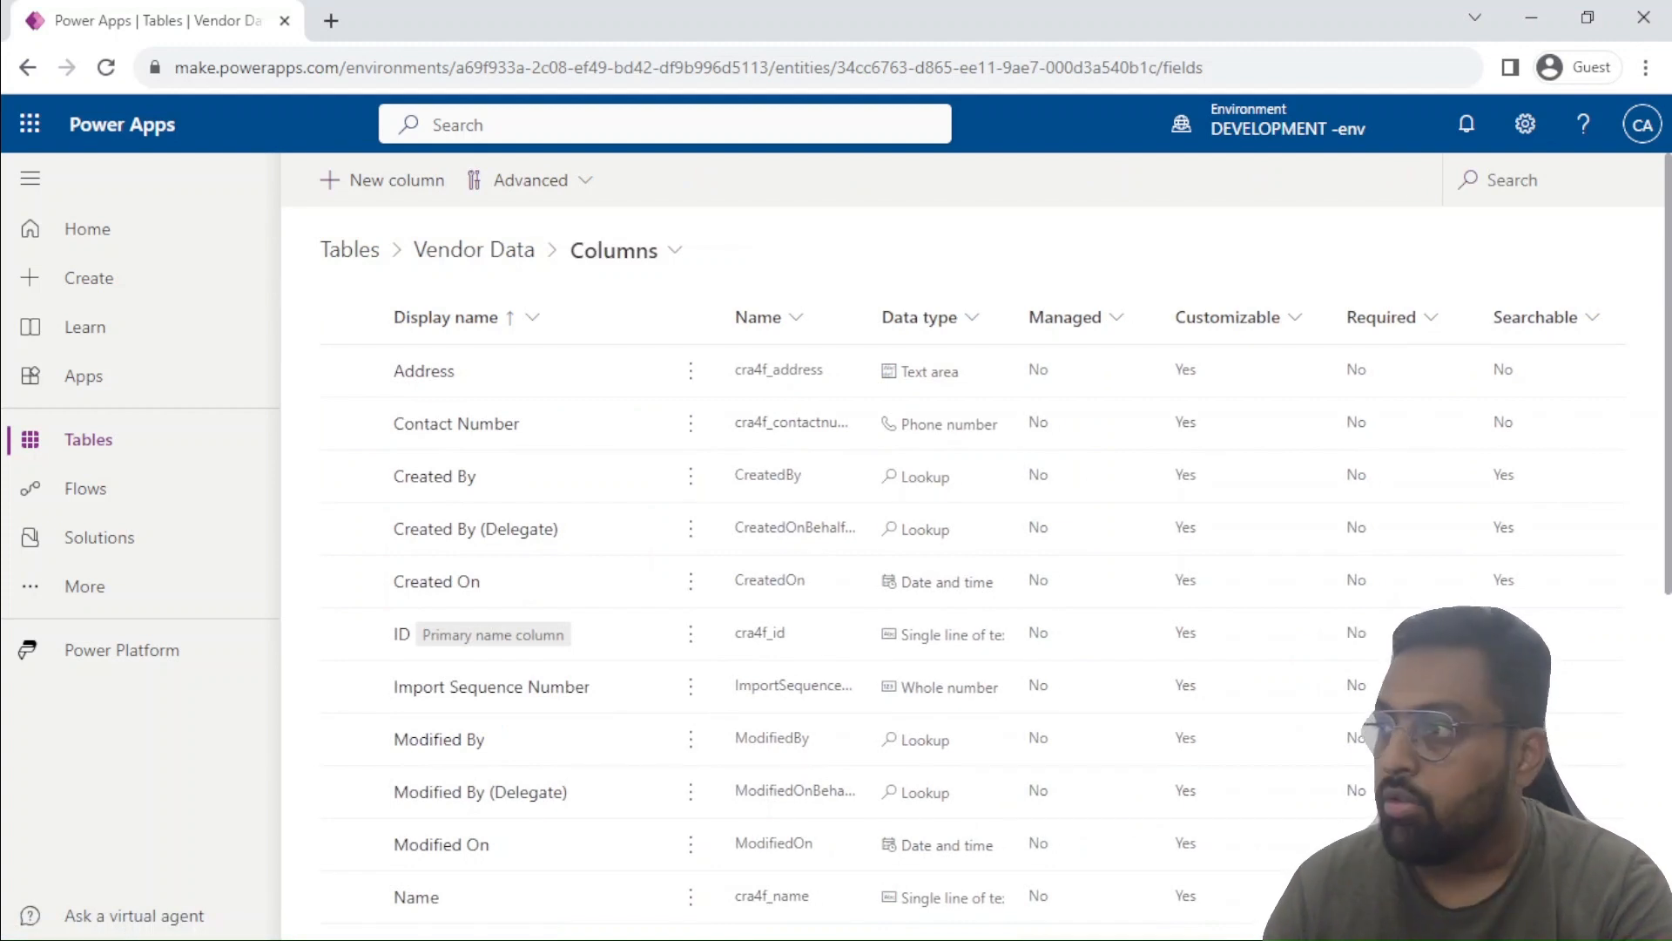
{"action": "scroll", "coordinate": [788, 606], "scroll_direction": "down", "scroll_amount": 5}
{"action": "scroll", "coordinate": [788, 605], "scroll_direction": "down", "scroll_amount": 2}
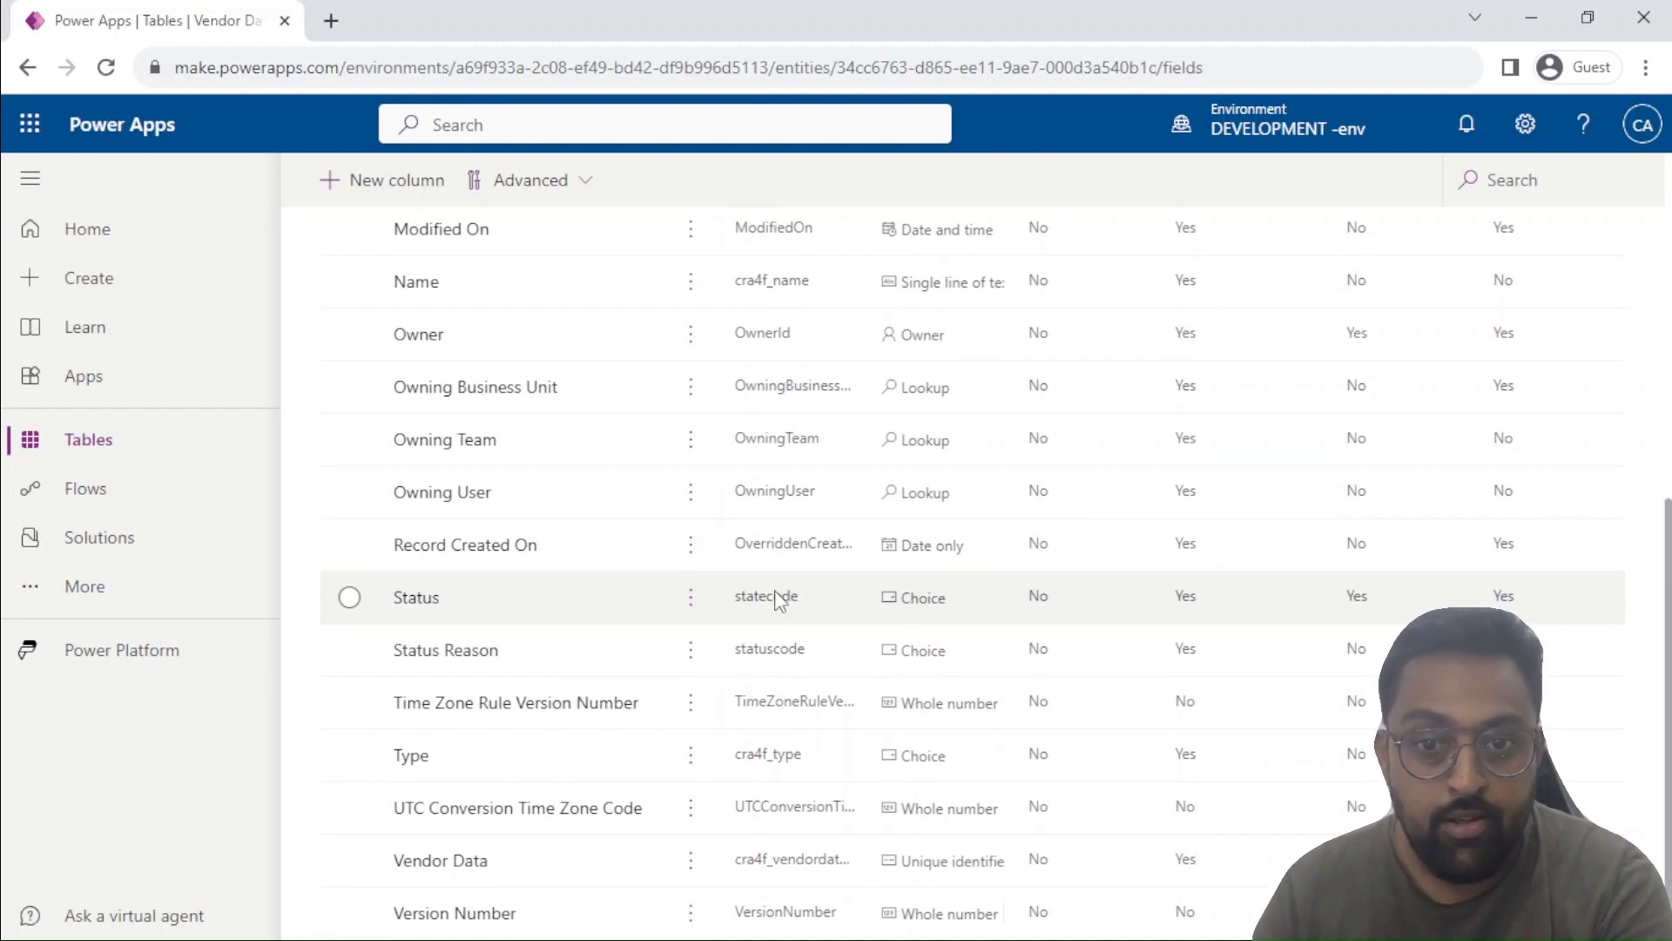
{"action": "scroll", "coordinate": [777, 601], "scroll_direction": "up", "scroll_amount": 7}
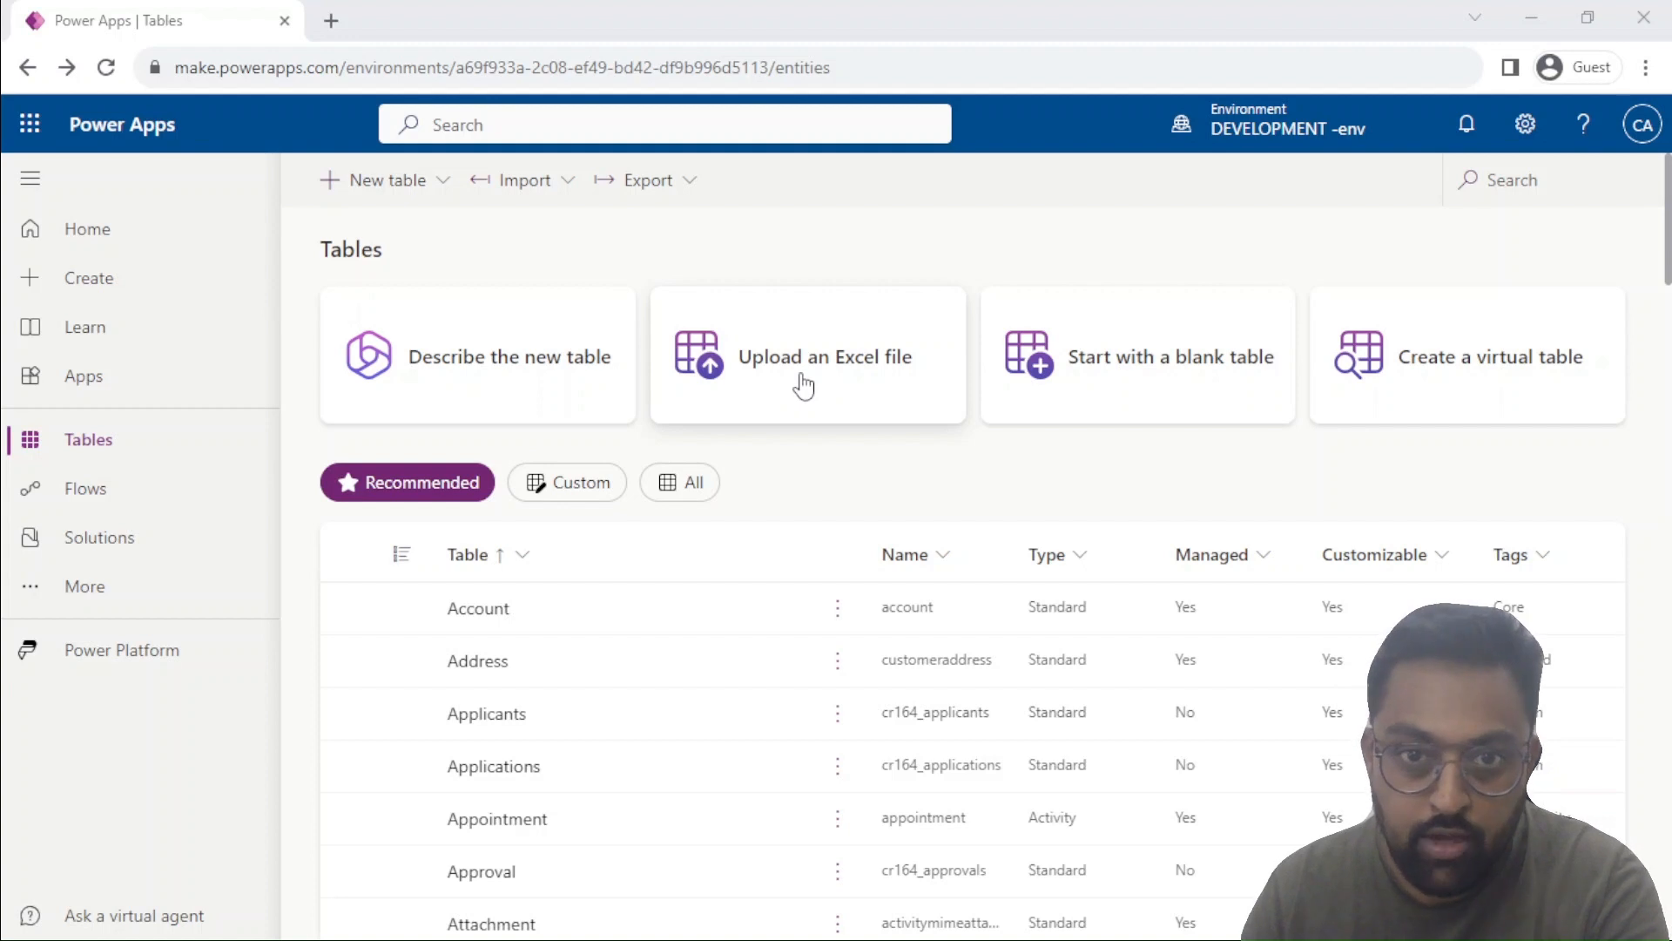
Start creating a virtual table and check which data sources are offered for a new connection, without refreshing the connection list.
{"action": "left_click", "coordinate": [1467, 394]}
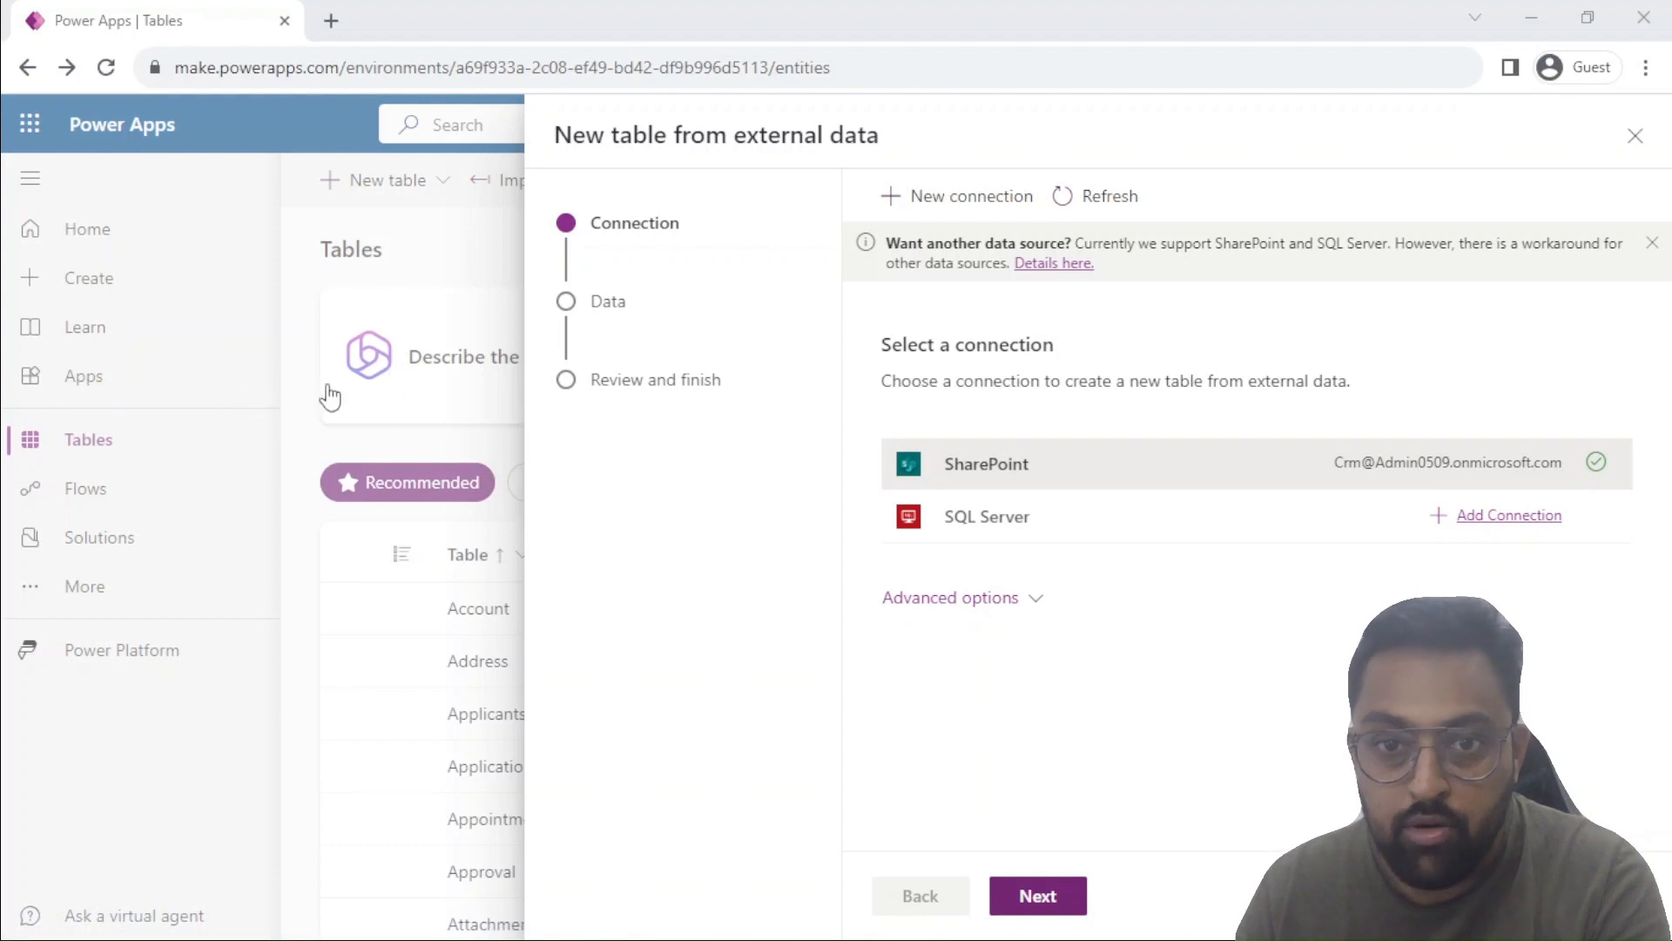
{"action": "left_click", "coordinate": [954, 221]}
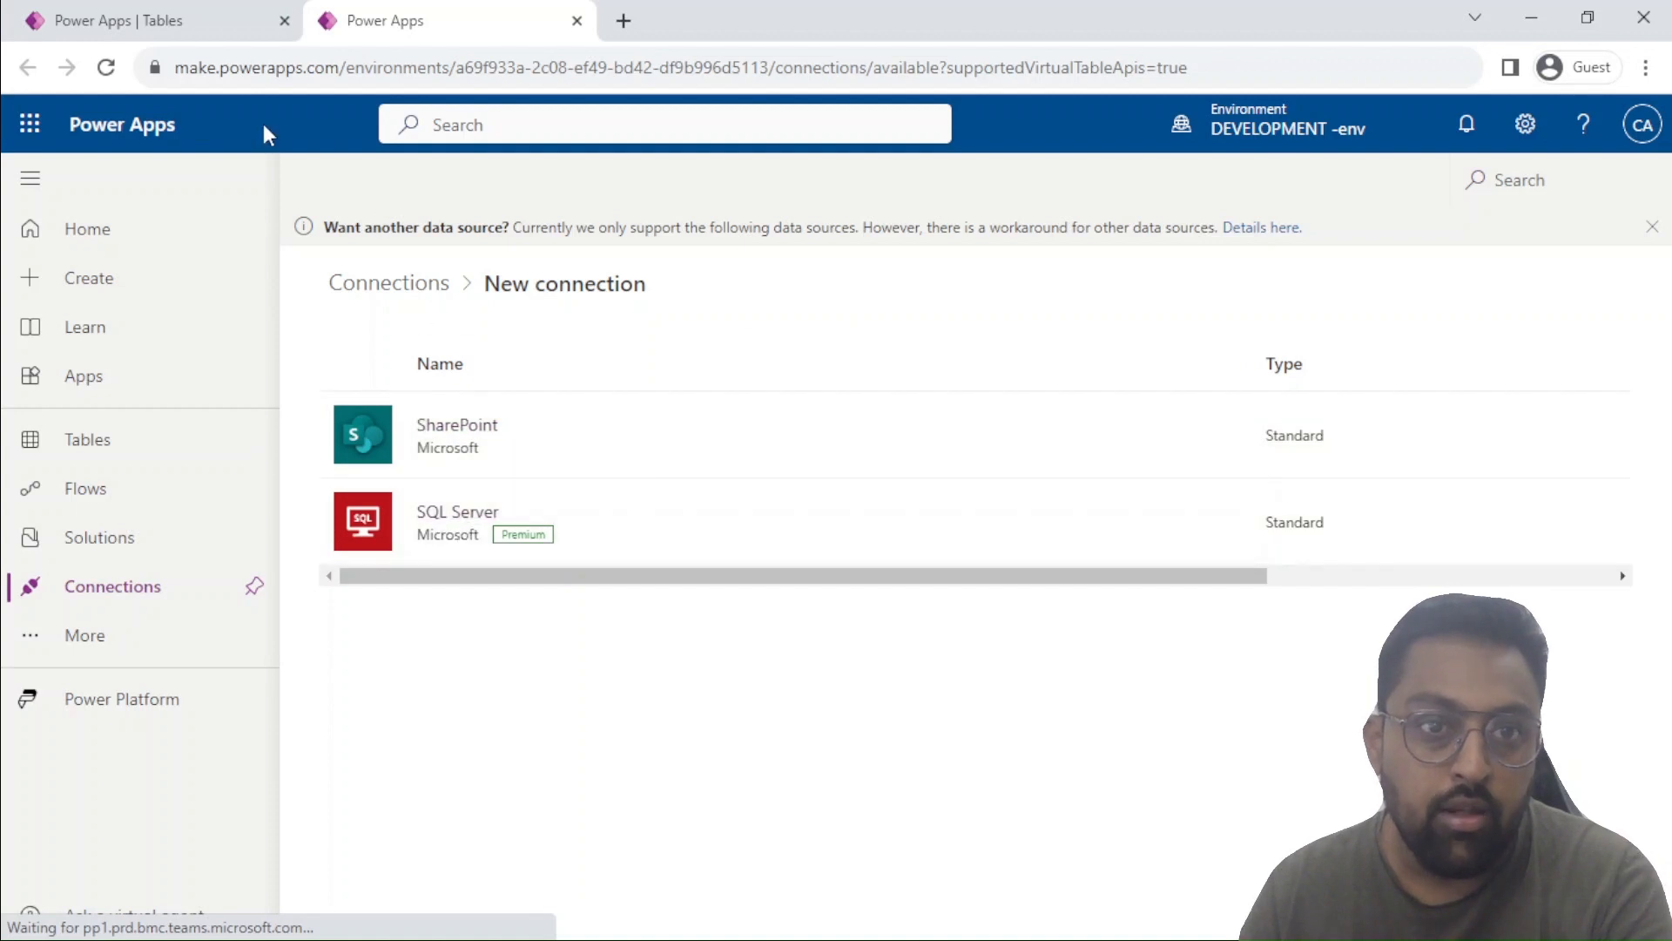
{"action": "left_click", "coordinate": [153, 24]}
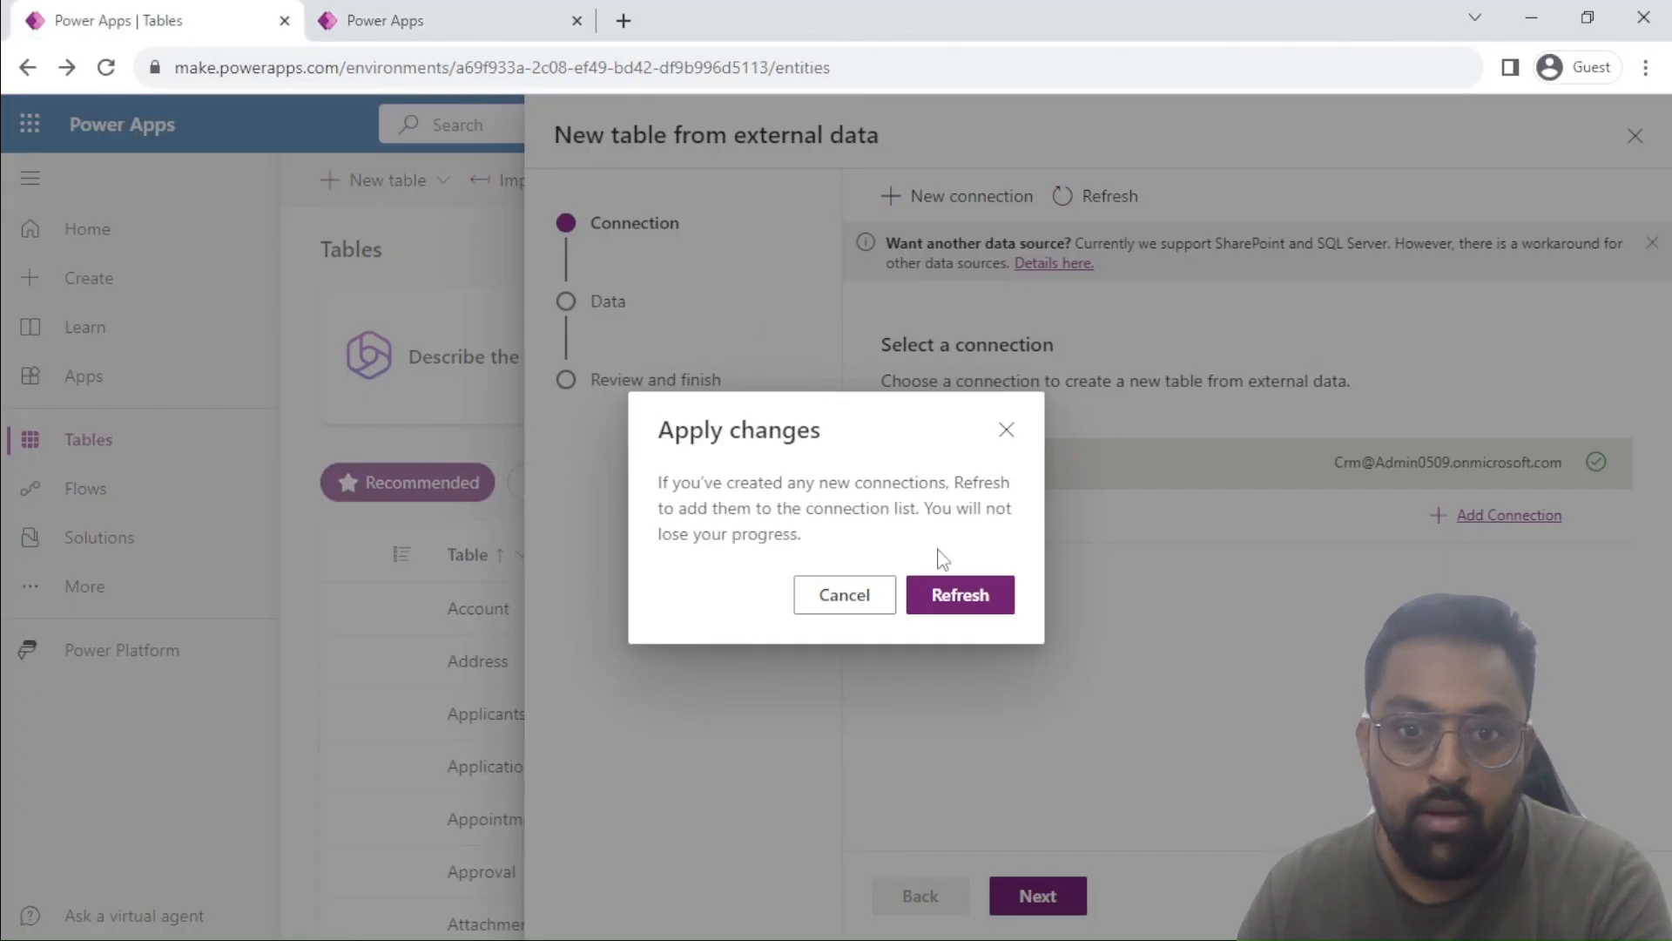
{"action": "left_click", "coordinate": [832, 595]}
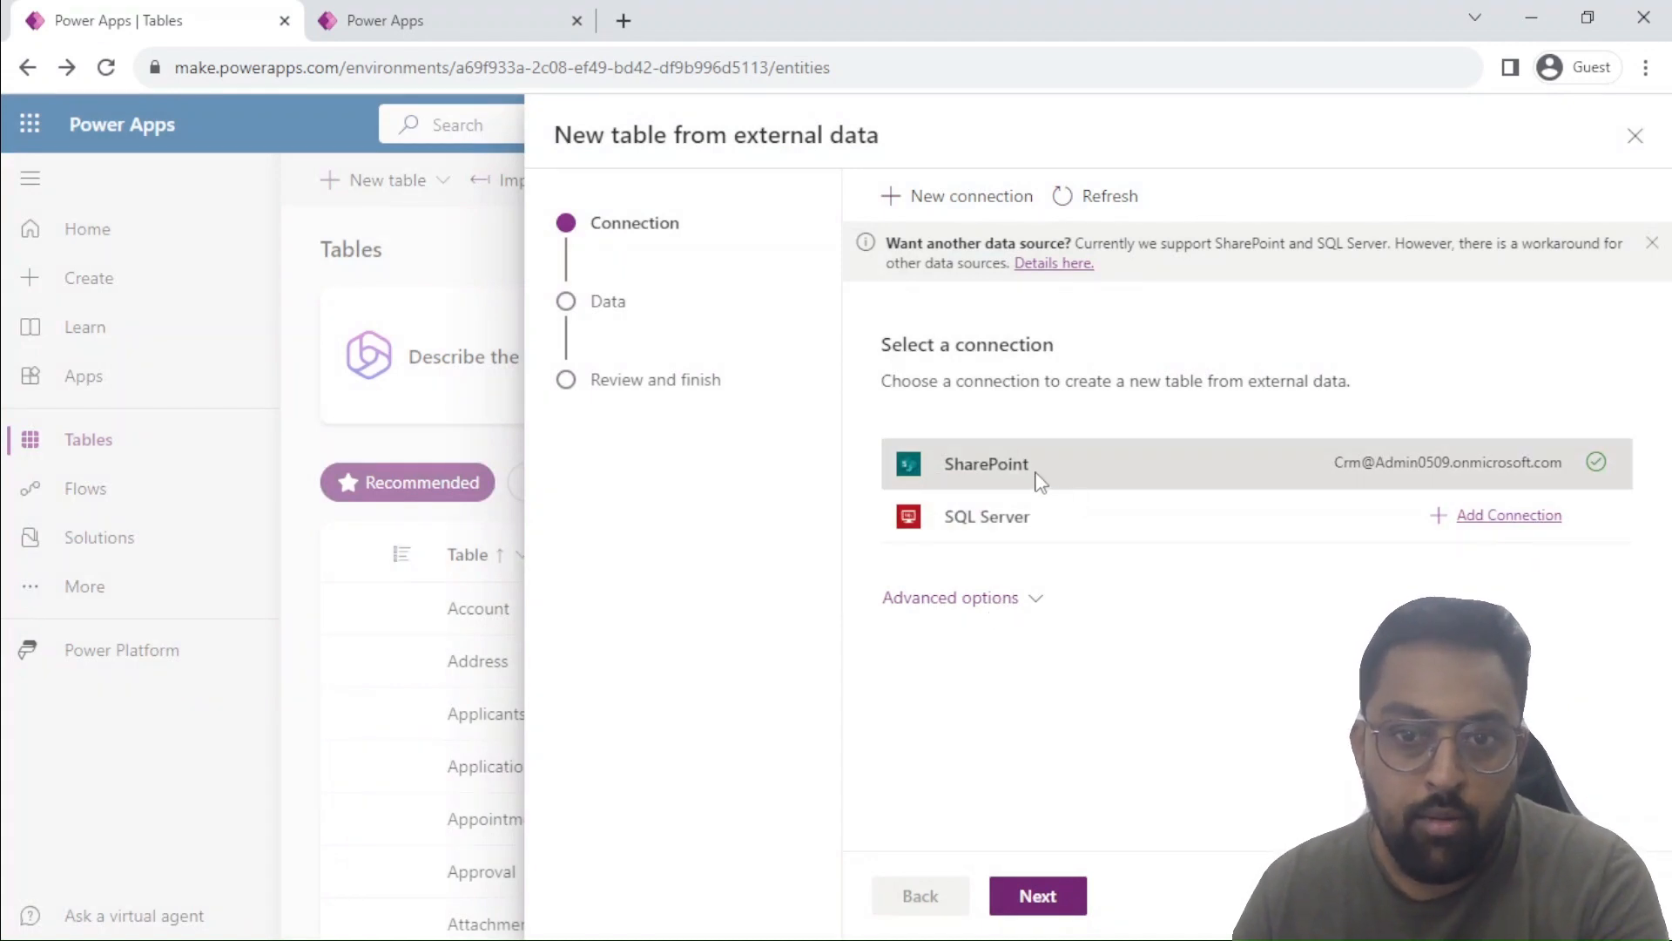
Use the existing SharePoint connection with the Testing Site and choose the Virtual Test list as the table's source.
{"action": "left_click", "coordinate": [1038, 899]}
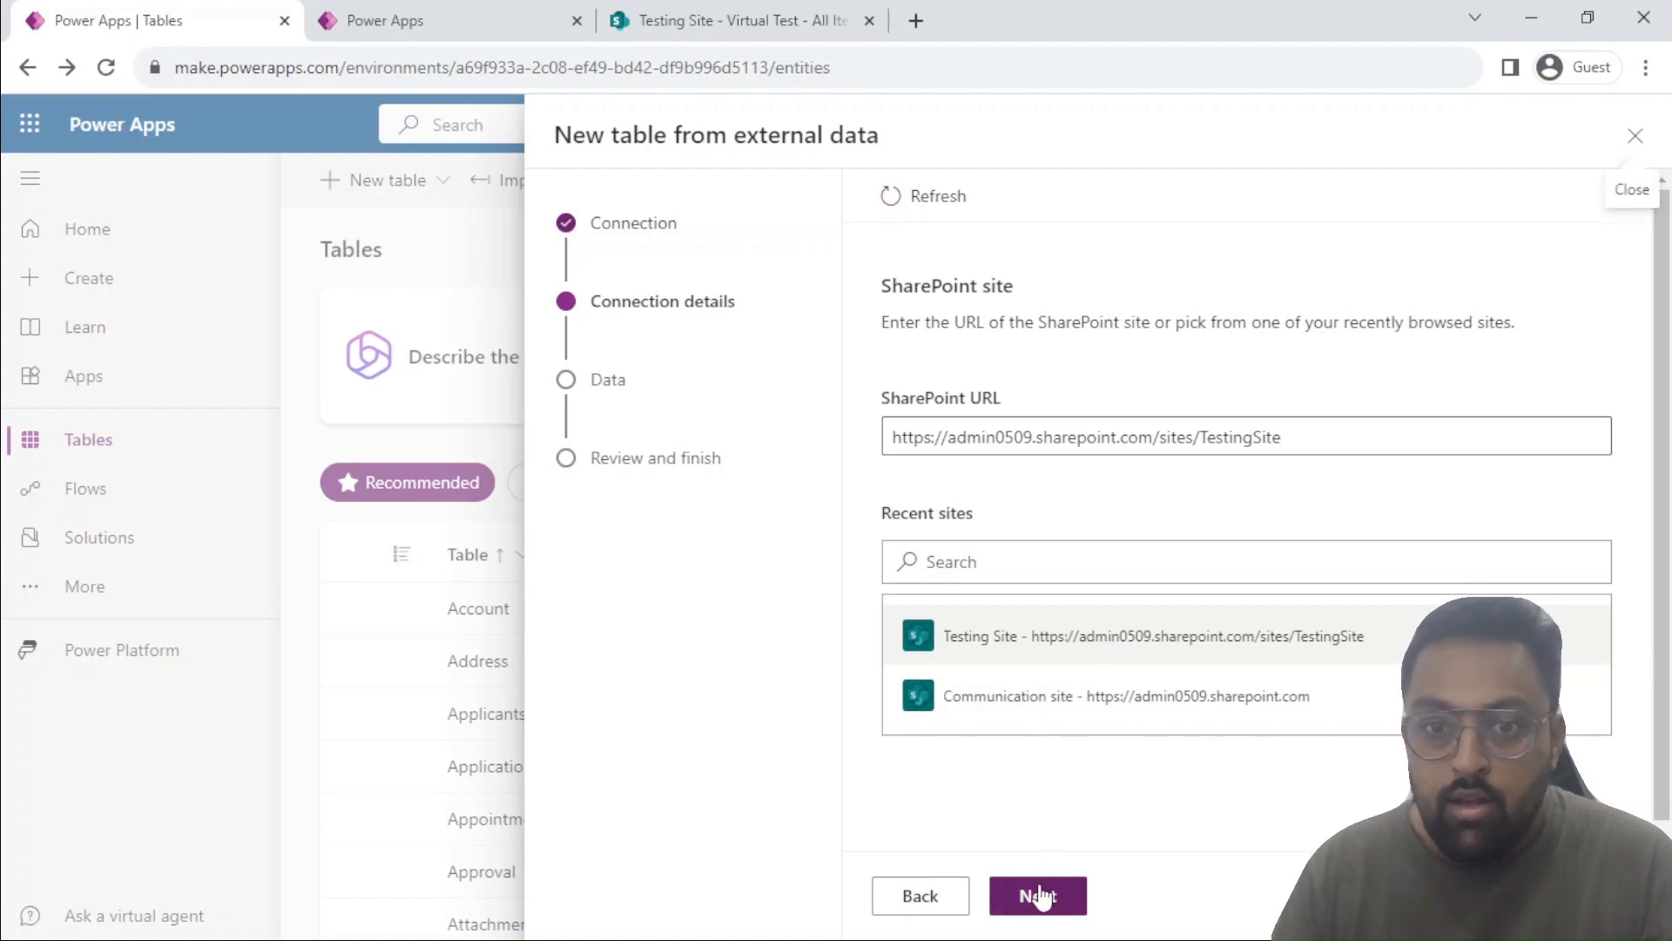
{"action": "left_click", "coordinate": [1019, 900]}
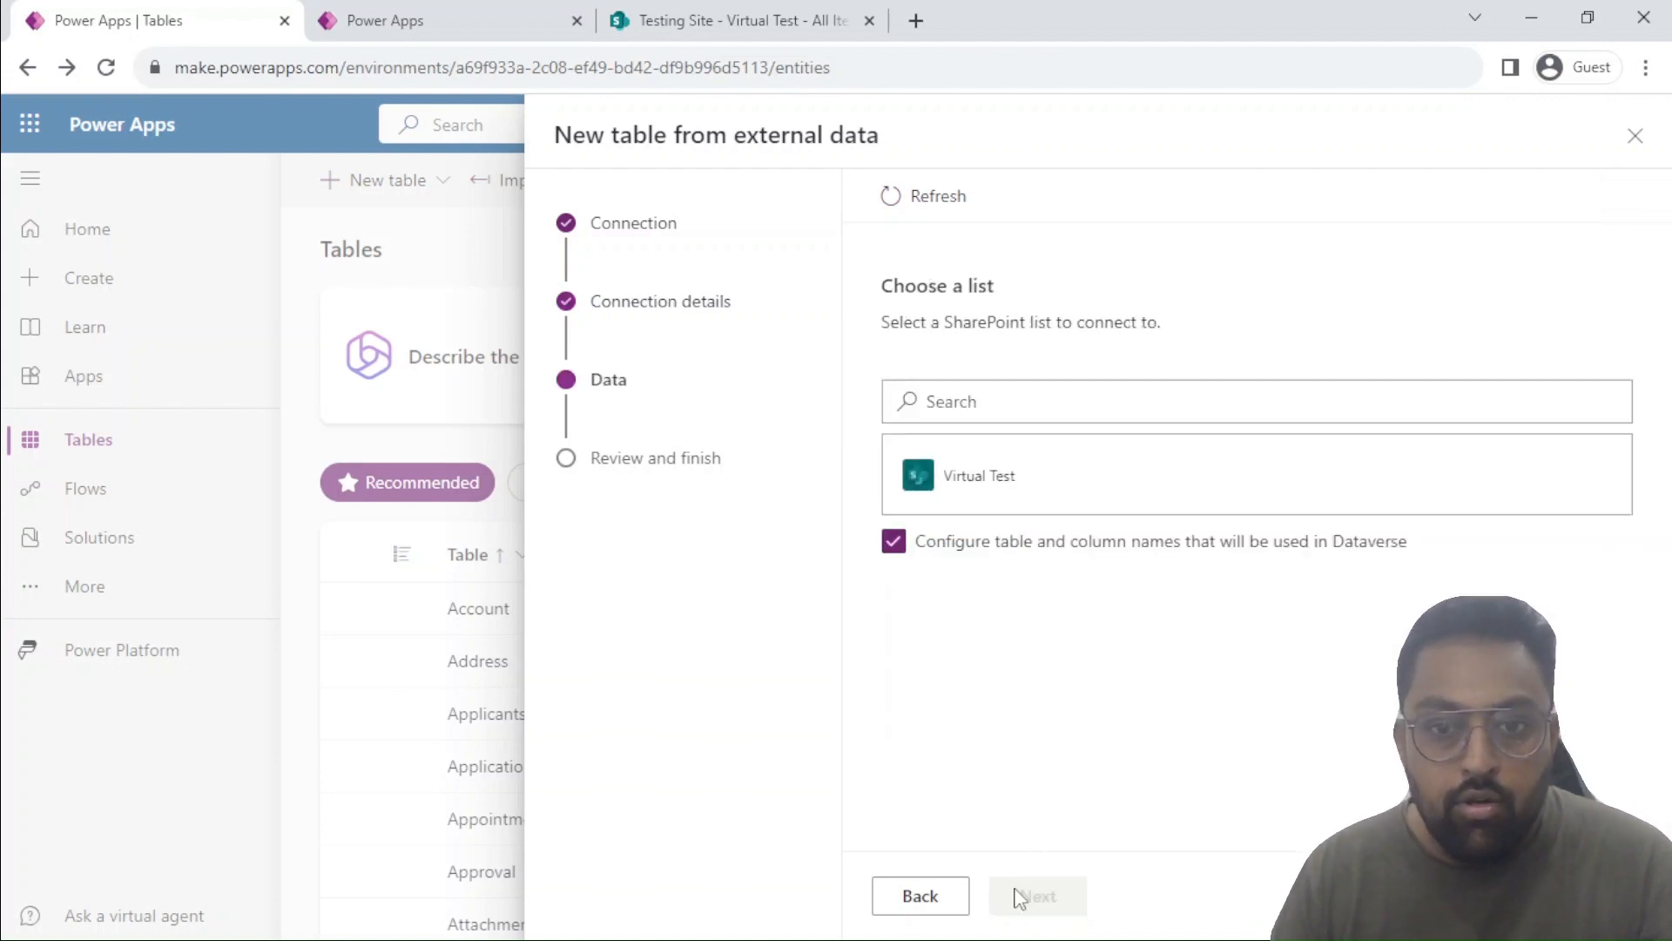
{"action": "left_click", "coordinate": [993, 488]}
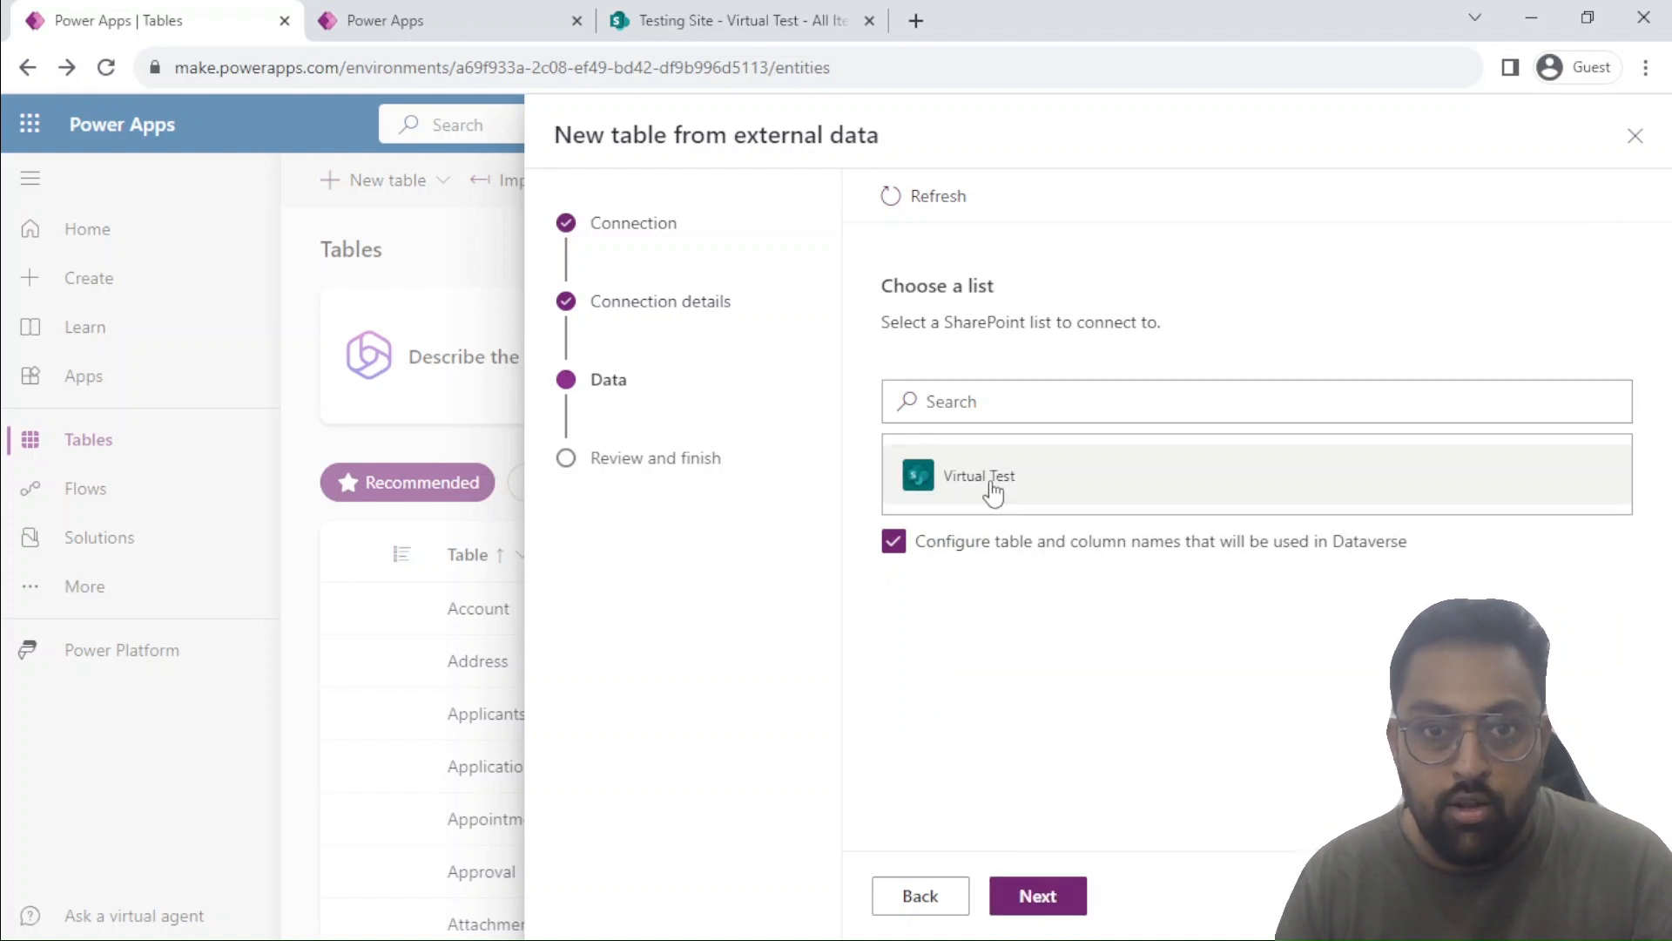
{"action": "left_click", "coordinate": [1045, 894]}
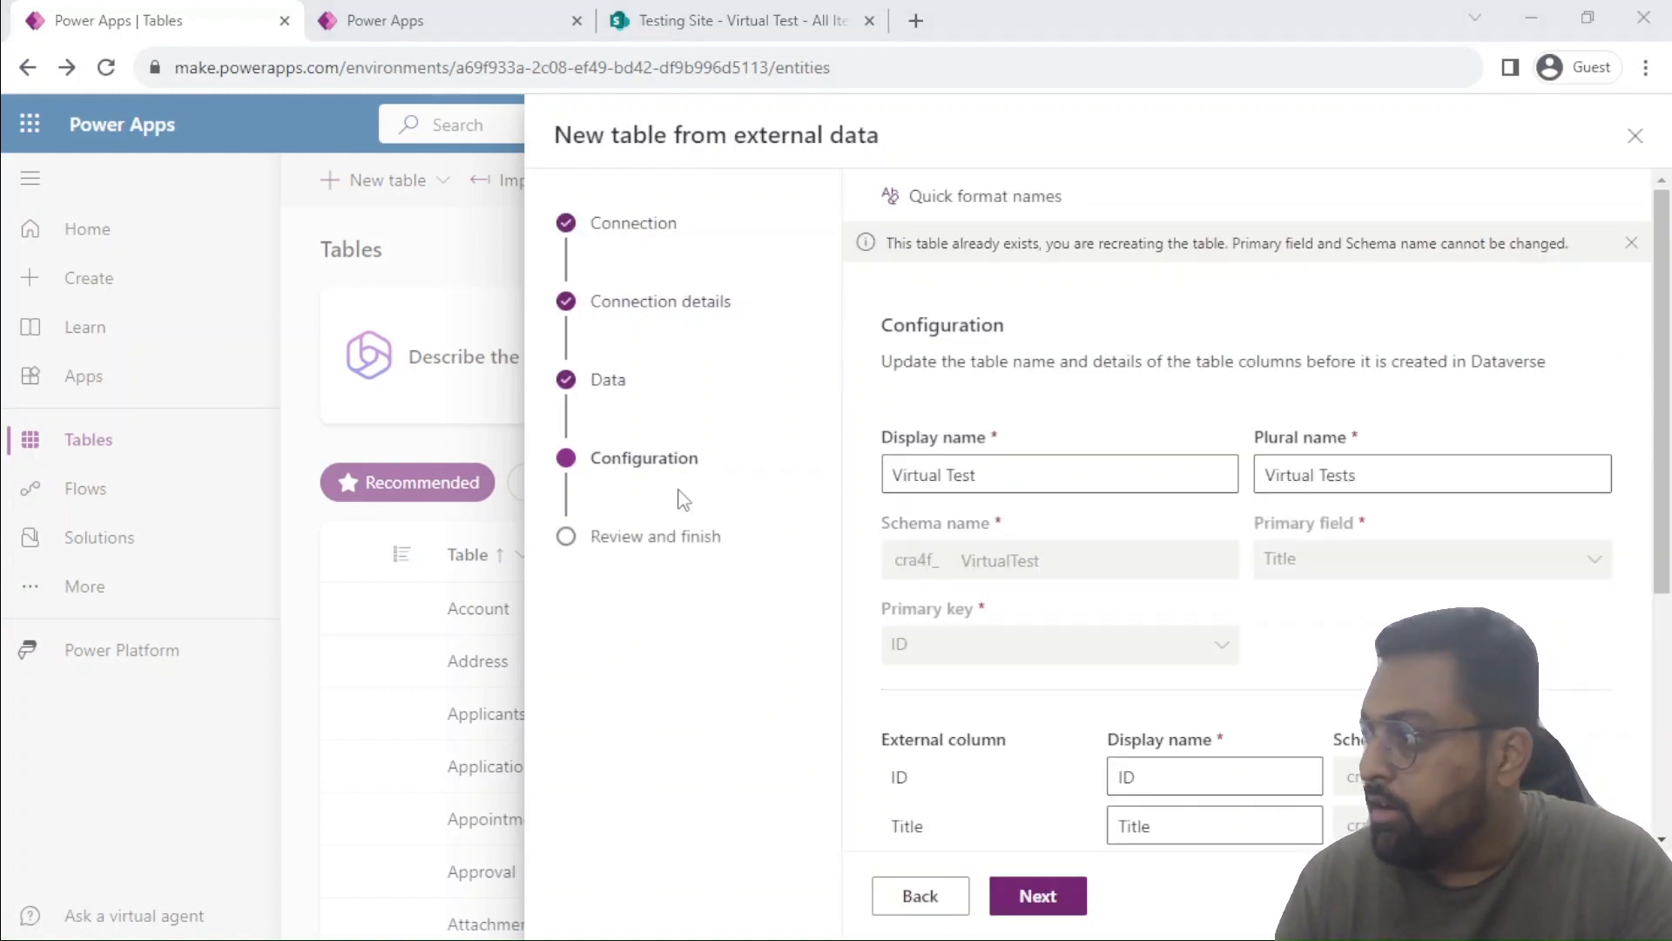
Accept the proposed table and column names, review the summary, and finish creating the Virtual Test table.
{"action": "scroll", "coordinate": [1456, 478], "scroll_direction": "down", "scroll_amount": 5}
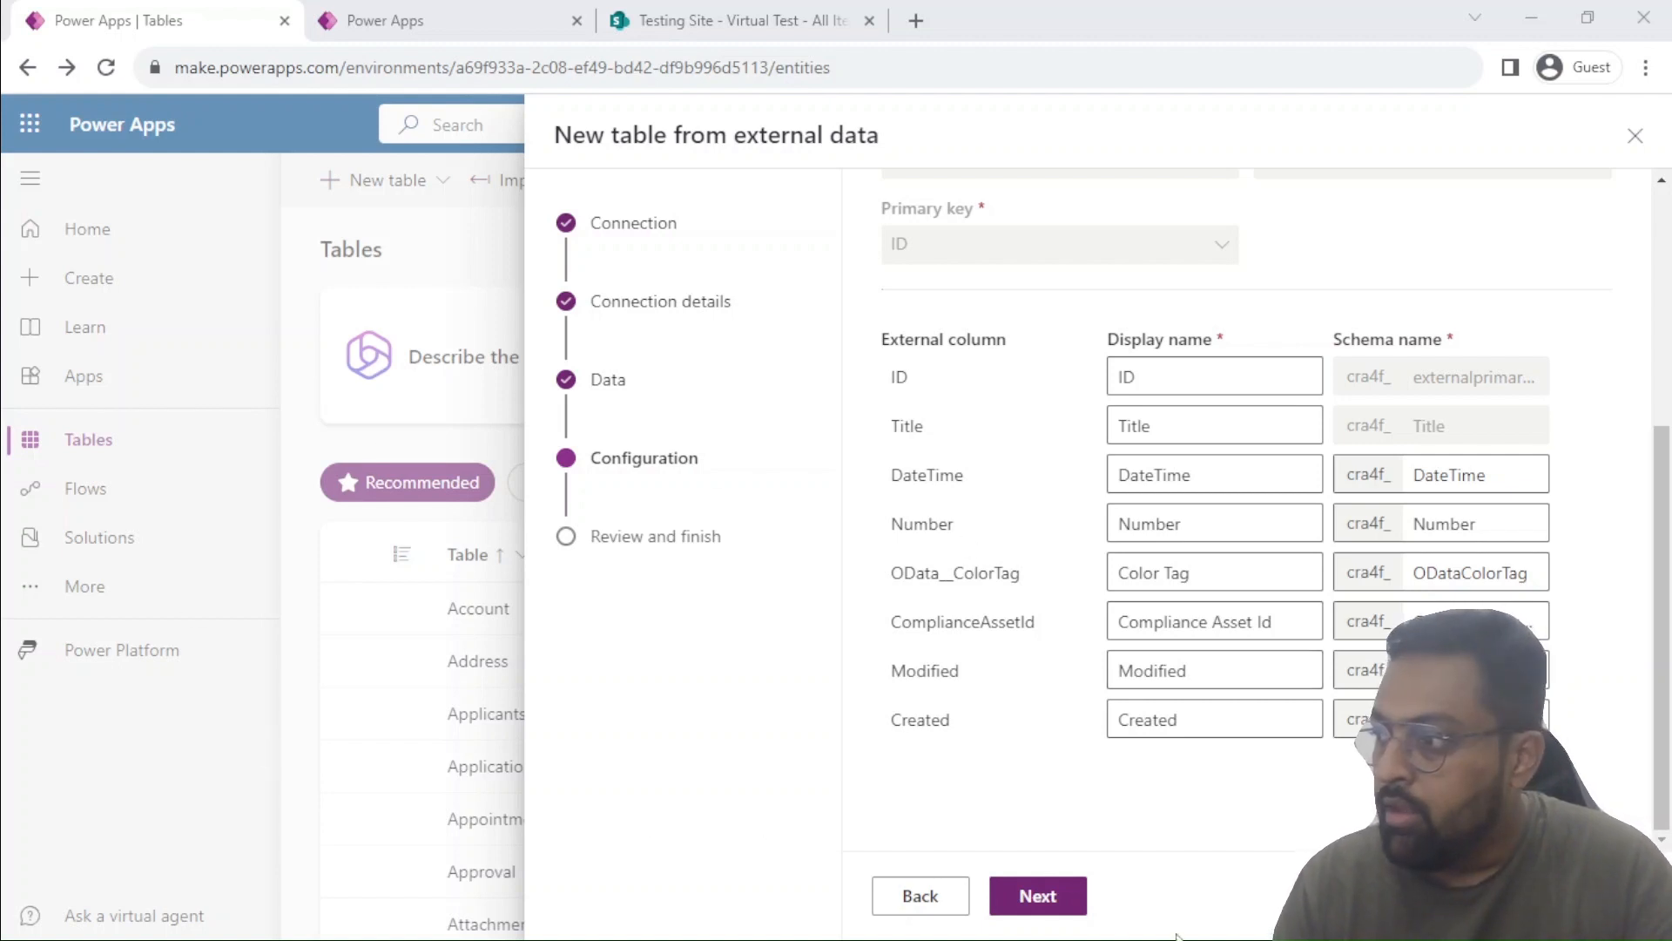
{"action": "left_click", "coordinate": [1036, 897]}
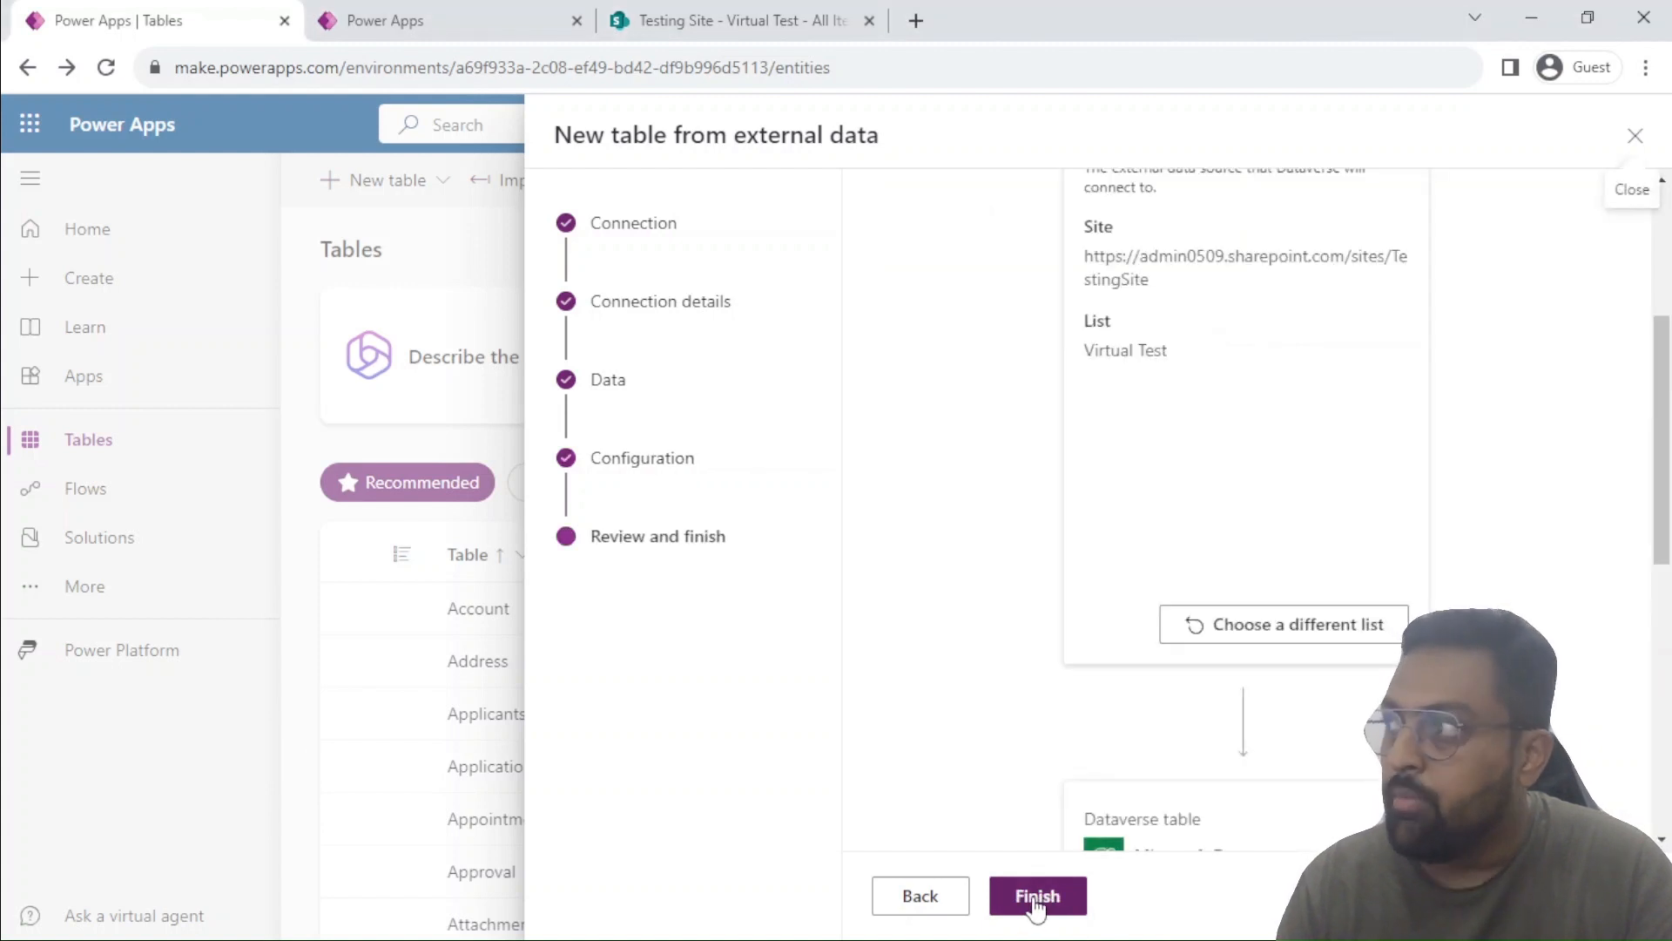
{"action": "scroll", "coordinate": [1346, 355], "scroll_direction": "down", "scroll_amount": 8}
{"action": "scroll", "coordinate": [1350, 357], "scroll_direction": "up", "scroll_amount": 10}
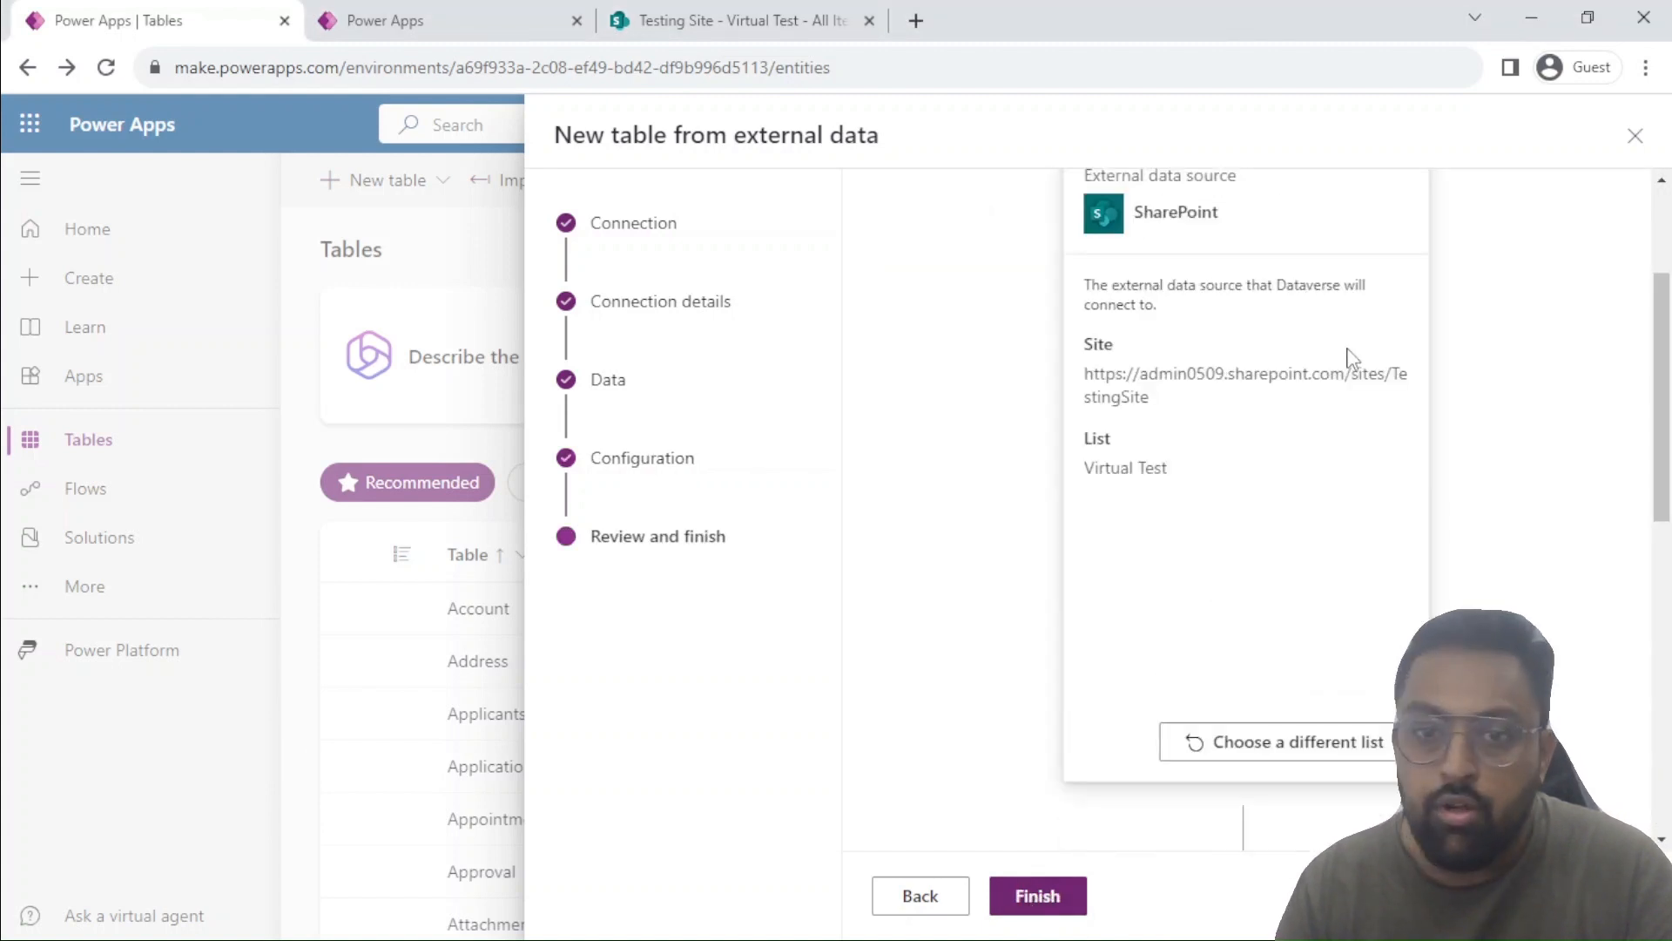
{"action": "scroll", "coordinate": [1348, 356], "scroll_direction": "up", "scroll_amount": 3}
{"action": "scroll", "coordinate": [1348, 357], "scroll_direction": "down", "scroll_amount": 12}
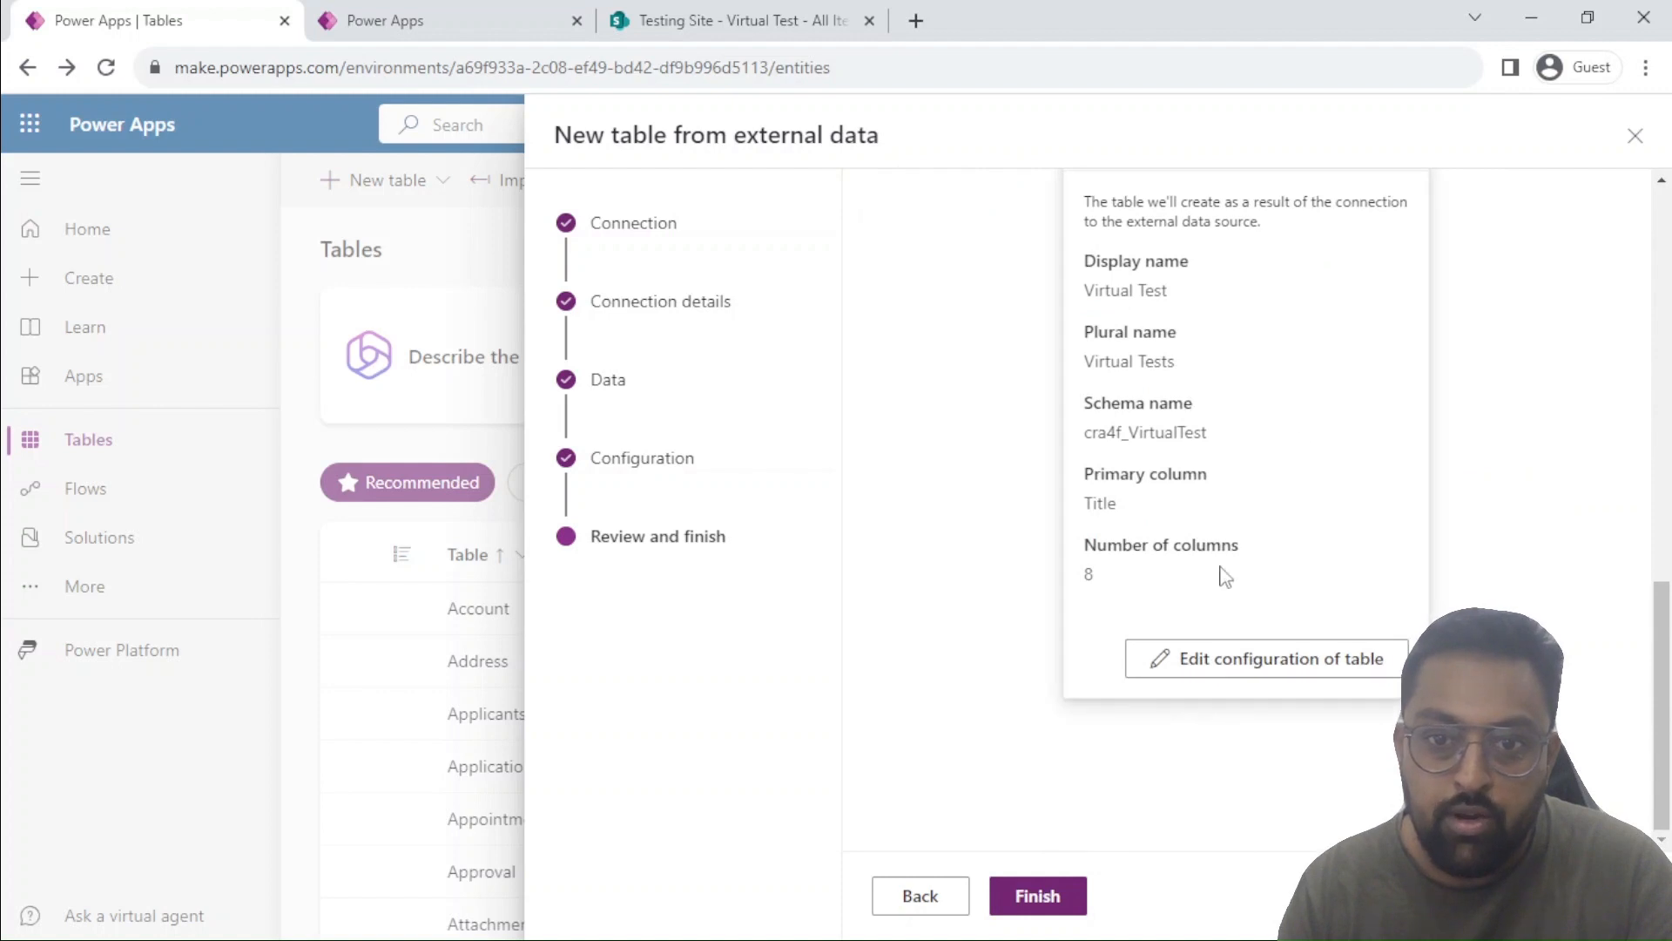
{"action": "left_click", "coordinate": [1053, 896]}
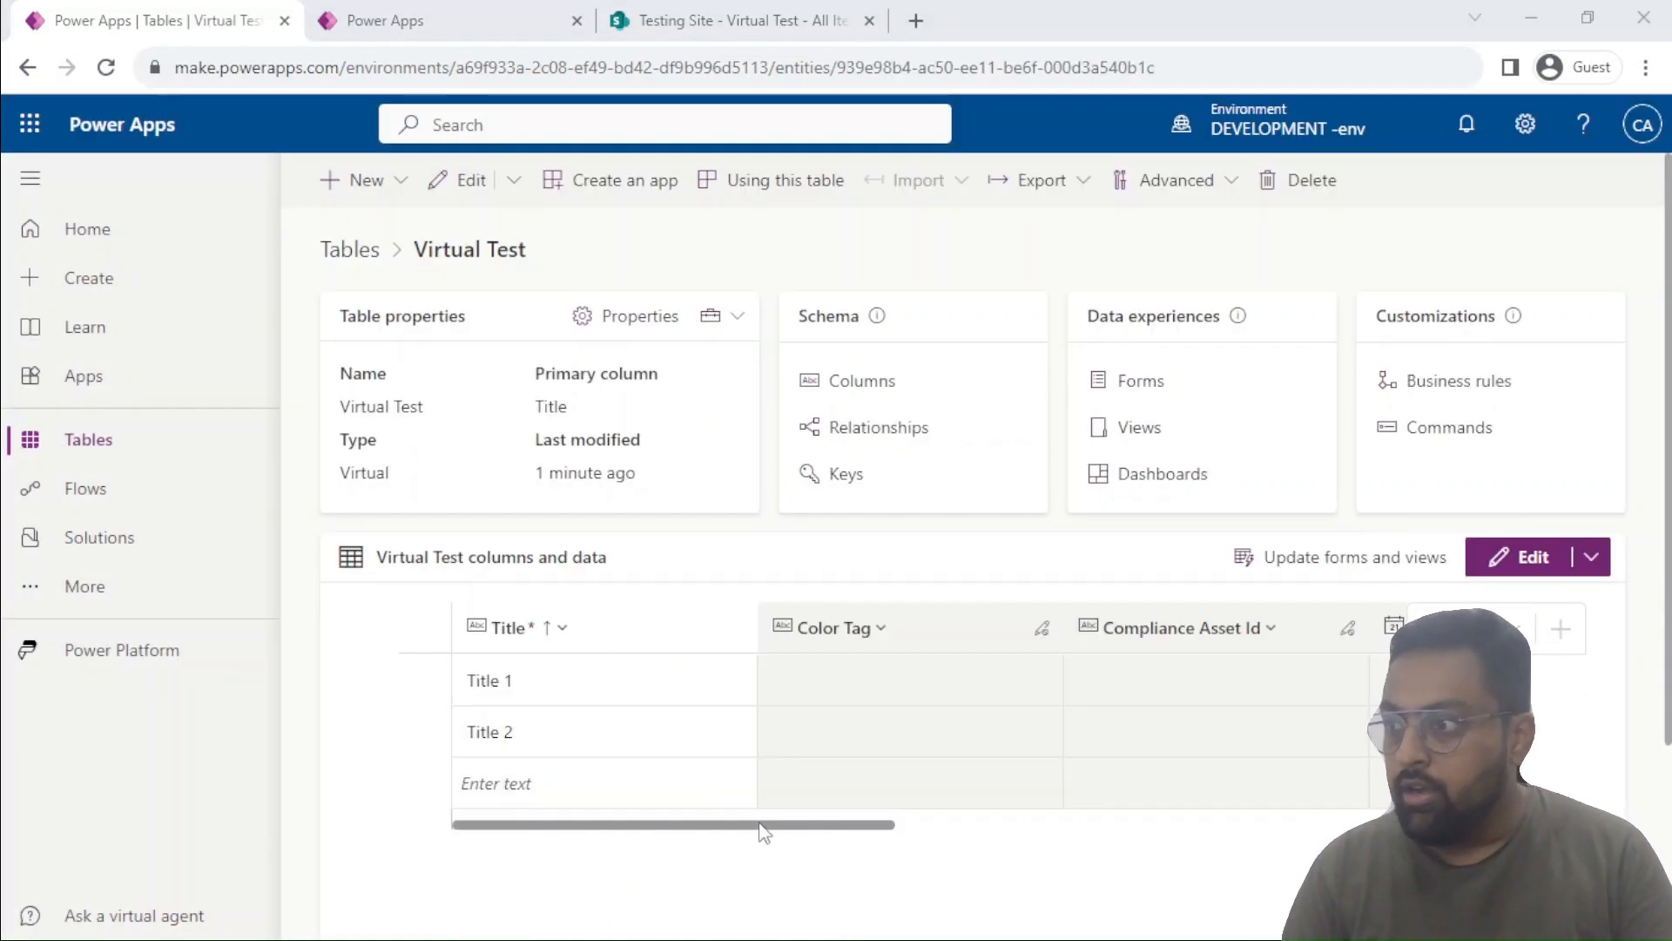
Compare the rows and columns of the Virtual Test table with those of the source SharePoint list.
{"action": "left_click_drag", "start_coordinate": [758, 823], "coordinate": [526, 751]}
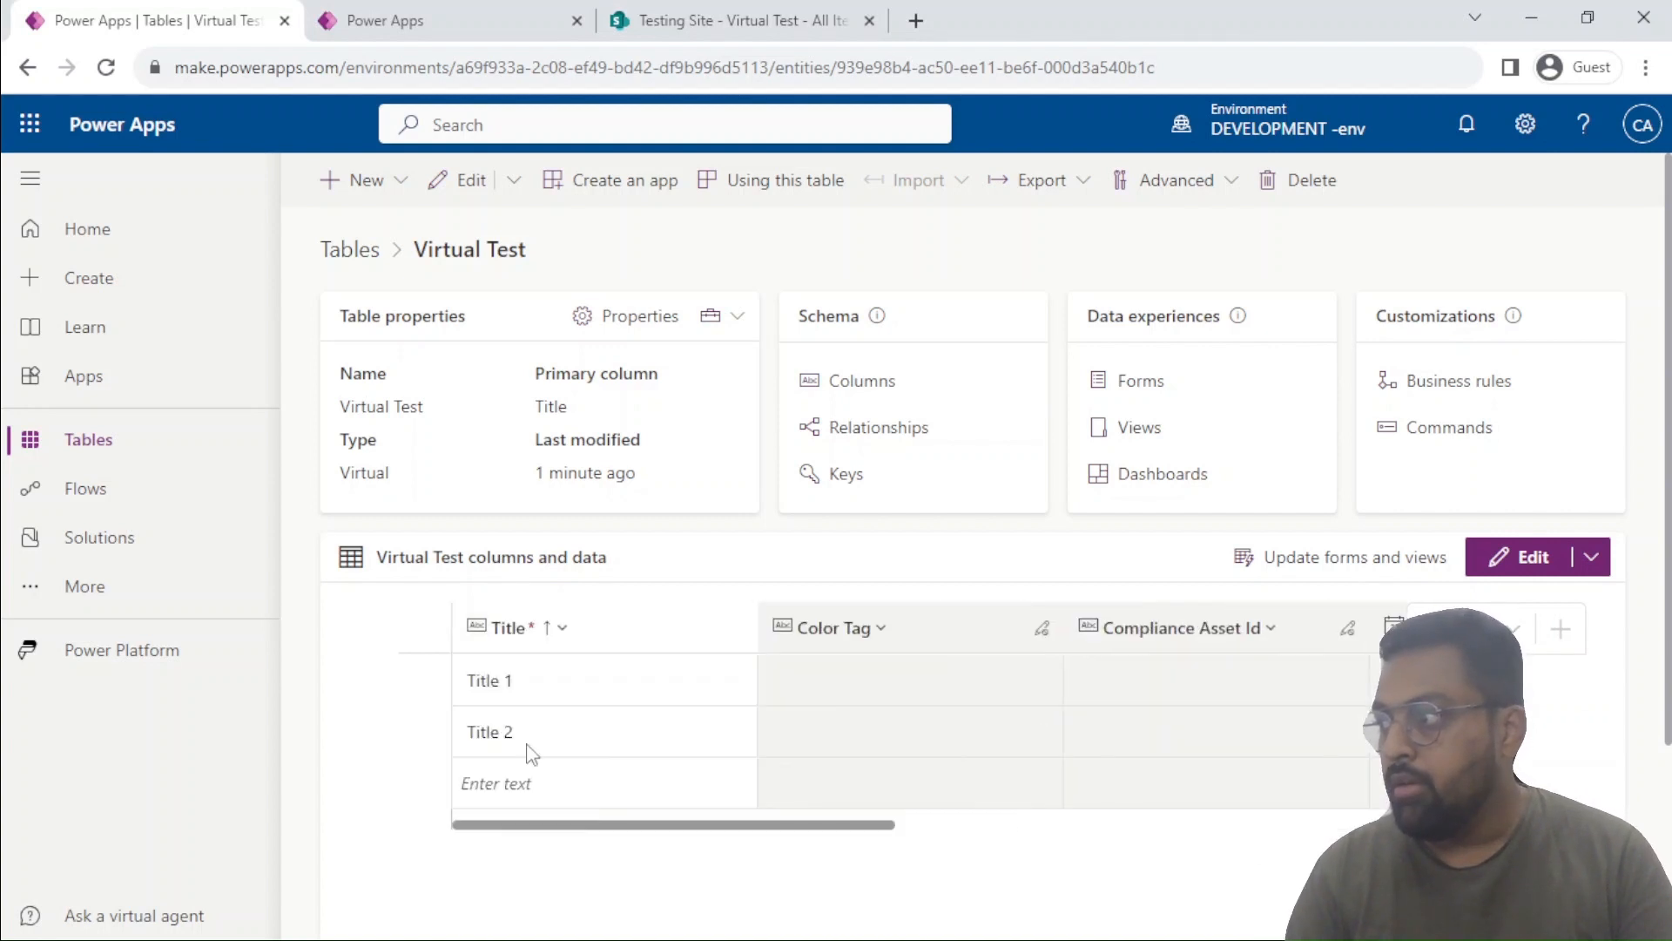
{"action": "left_click", "coordinate": [775, 10]}
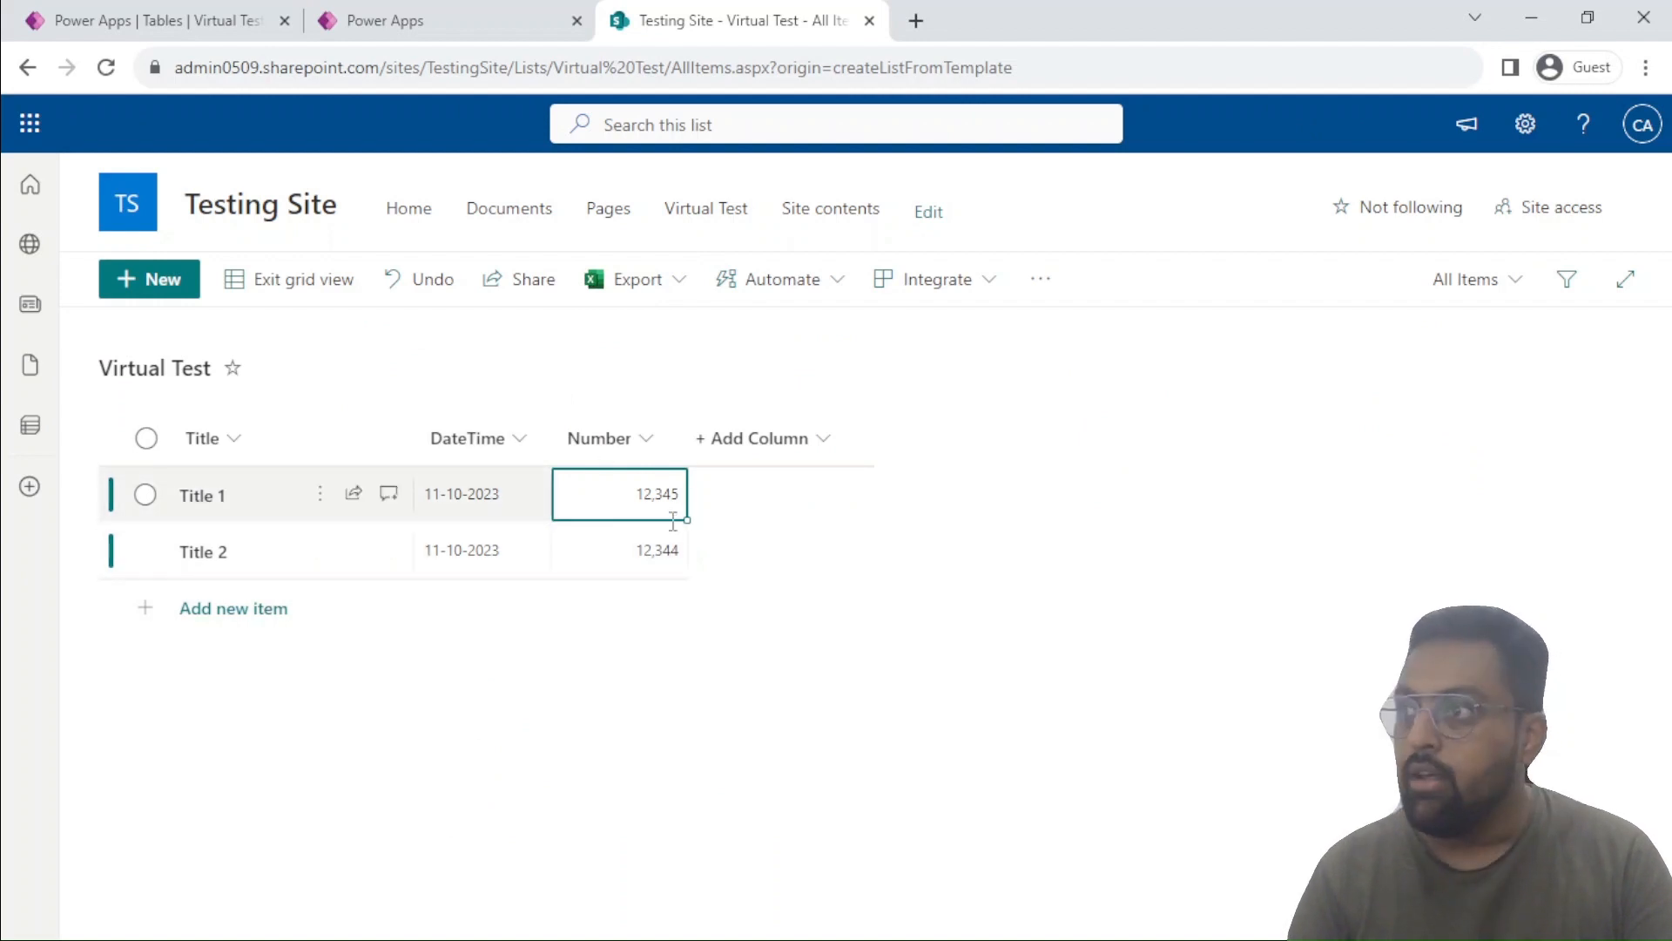
{"action": "left_click", "coordinate": [218, 19]}
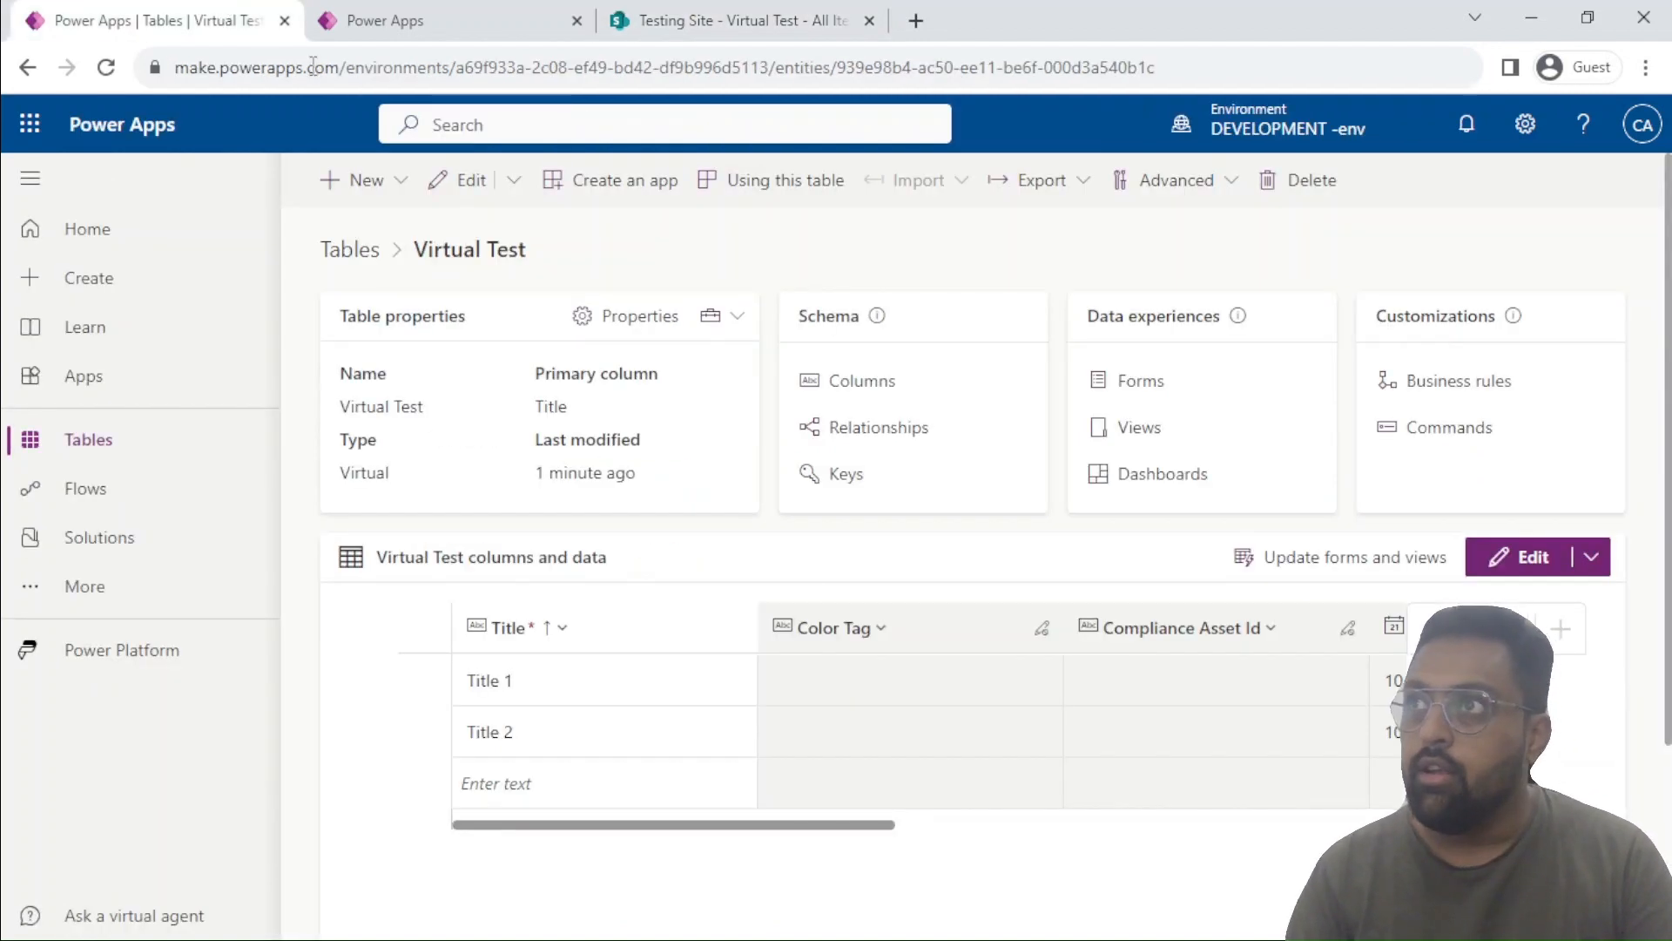
{"action": "left_click_drag", "start_coordinate": [766, 828], "coordinate": [459, 775]}
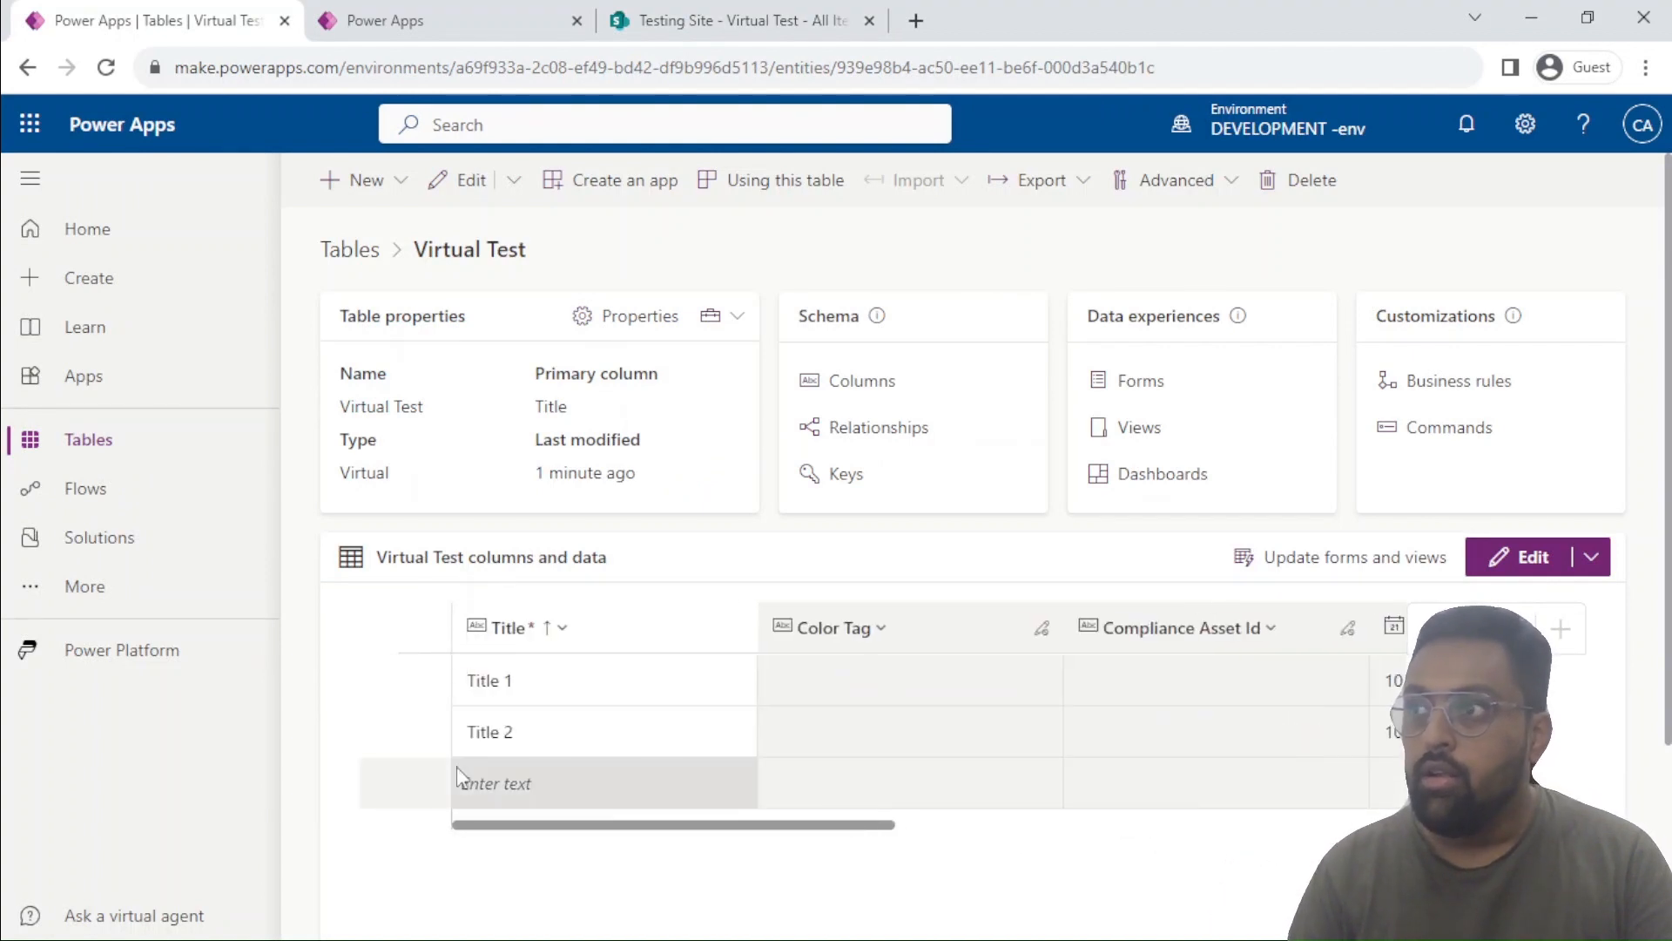